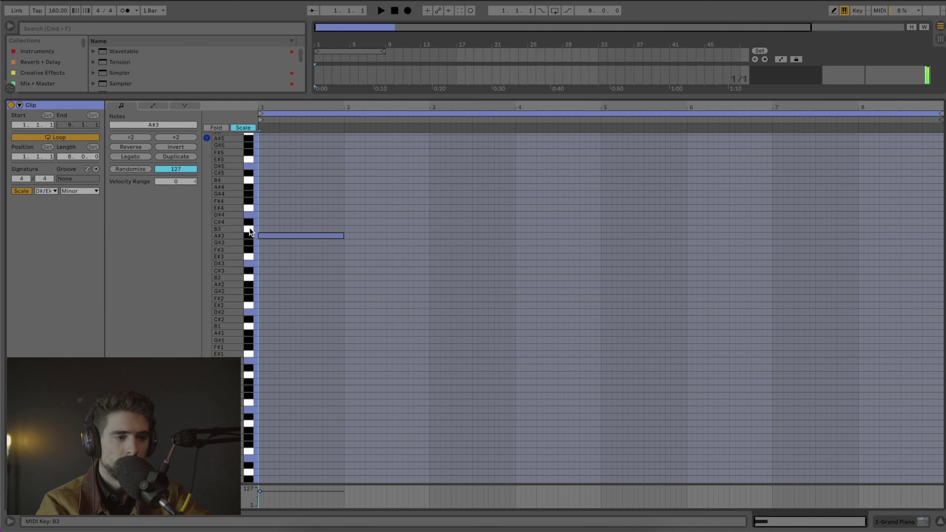
Step: Add an F#3 note filling bar 2, after the existing A#3 note
click(249, 236)
click(257, 248)
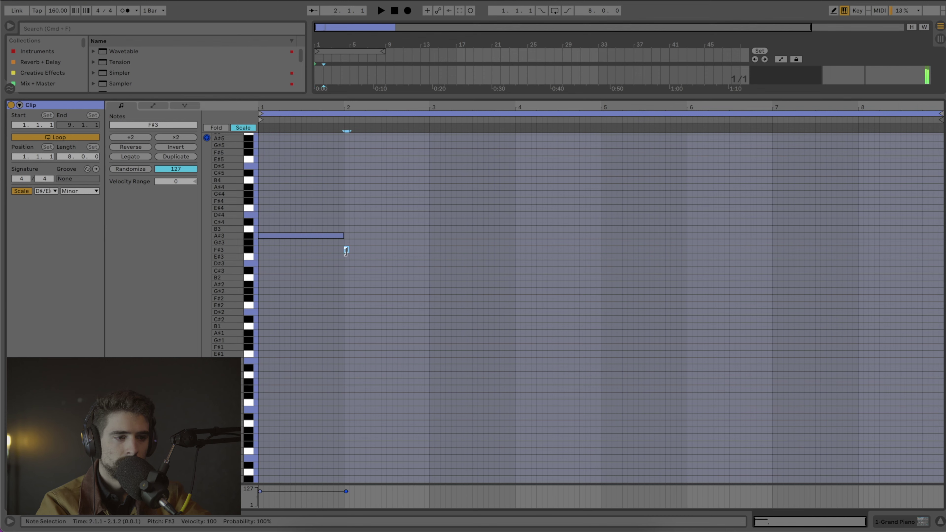
drag(346, 250, 432, 252)
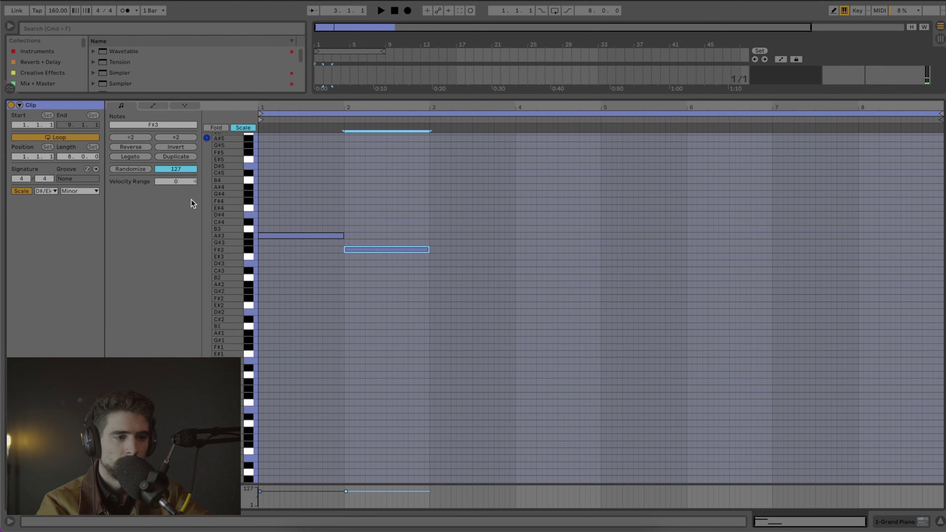
Step: Add a one-bar E#4 note in bar 3 and a one-bar C#4 note in bar 4
click(249, 209)
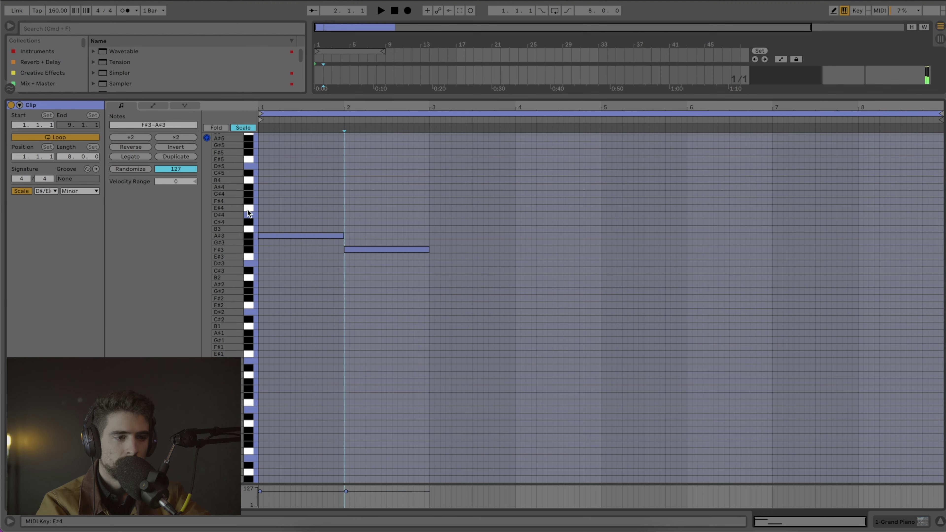
double_click(431, 209)
drag(431, 208, 515, 208)
click(258, 224)
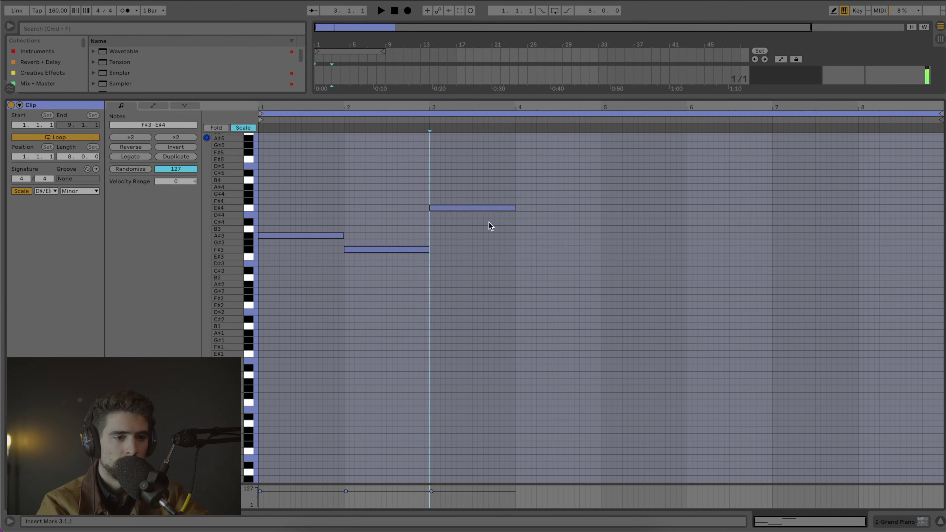
double_click(518, 223)
drag(549, 220, 599, 219)
Step: Shorten the A#3 note to three beats, start F#3 at 1.4.1 and extend it to the end of bar 2, playing back the changes
key(space)
key(space)
drag(340, 235, 319, 234)
drag(385, 255, 364, 257)
key(space)
key(space)
key(space)
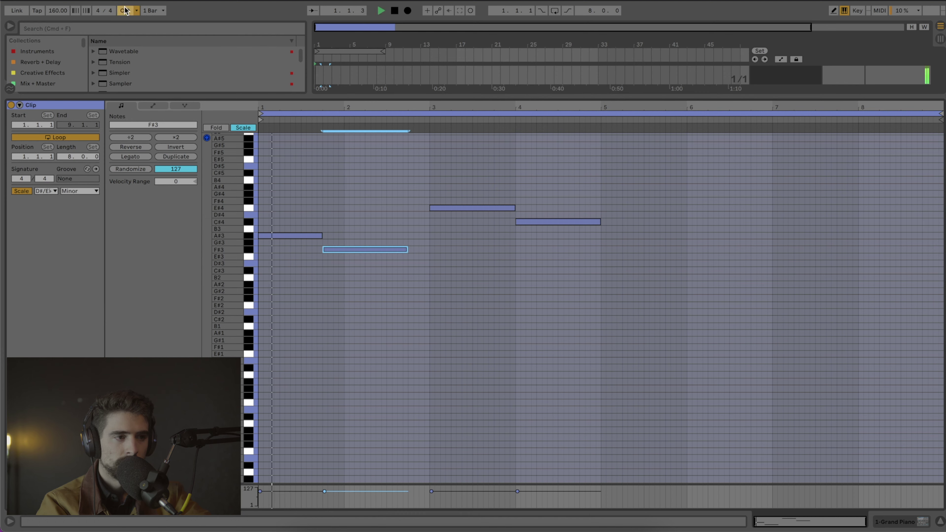
drag(402, 253, 428, 249)
key(space)
Step: Shorten the E#4 note to three beats, make C#4 run from 3.4.1 to the end of bar 4, and play all the notes
drag(523, 224, 494, 209)
drag(577, 223, 600, 222)
key(super+a)
key(space)
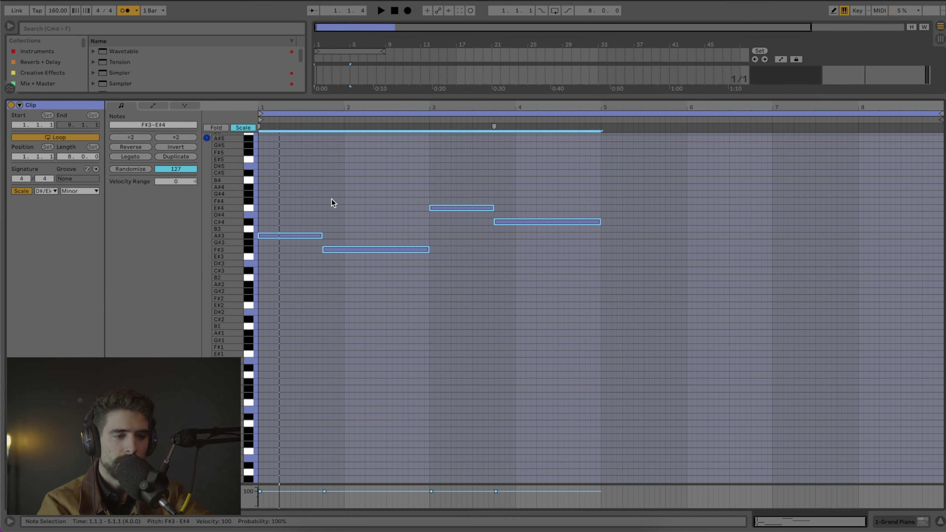
key(space)
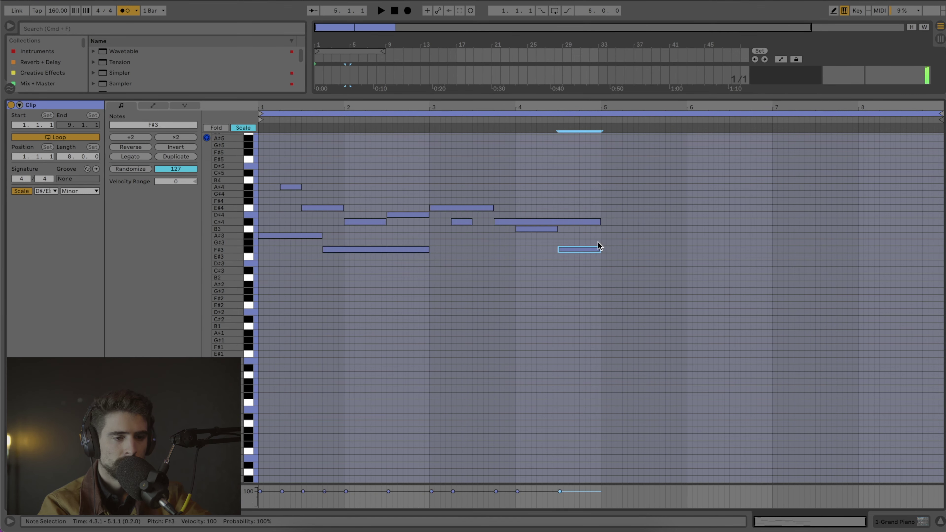
Step: Try raising the two top-line notes in bar 4 and the short C#4 in bar 3 by an octave
drag(588, 277, 532, 228)
key(shift+Up)
click(469, 230)
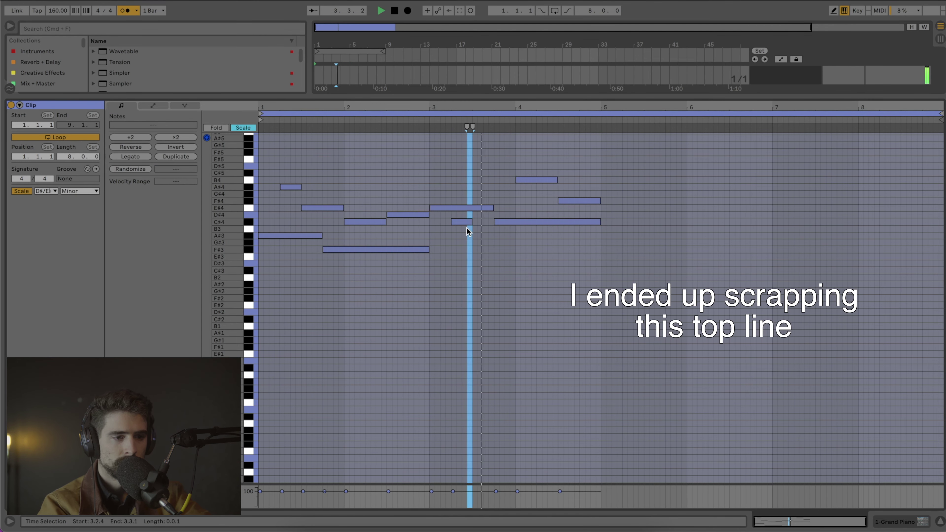
click(466, 223)
key(shift+Up)
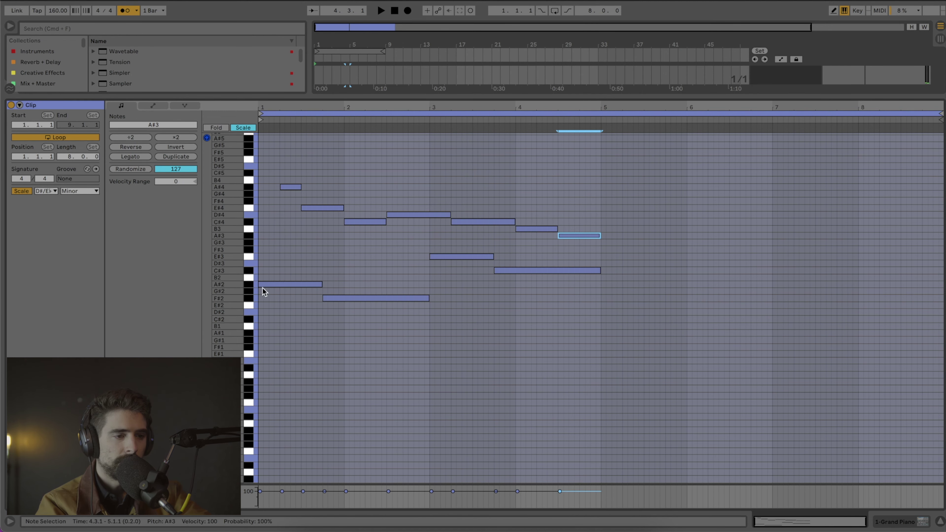
Step: Duplicate the four lower notes (A#2, F#2, E#3, C#3) and drop the copies one octave
right_click(280, 313)
click(313, 332)
drag(275, 364, 515, 254)
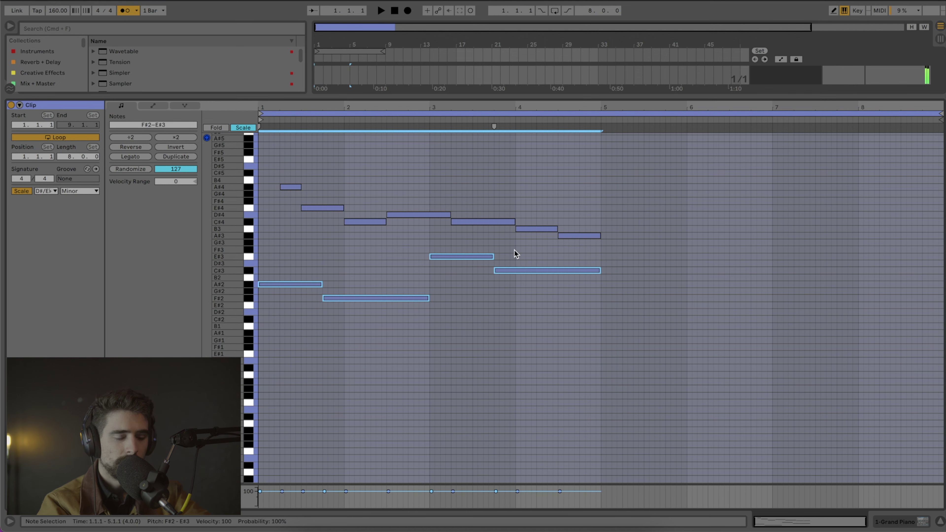
key(super+d)
key(shift+Down)
Step: Shift the duplicated lower notes earlier until they start at 1.1.1, directly beneath the originals
key(Left)
key(Left)
key(Left)
key(Left)
key(Left)
key(Left)
key(Left)
key(Left)
key(Left)
key(Left)
key(Left)
key(Left)
key(Left)
key(Left)
key(Left)
key(Left)
key(Left)
key(Left)
key(Left)
key(Left)
key(Left)
key(Left)
key(Left)
key(Left)
key(Left)
key(Left)
key(Left)
key(Left)
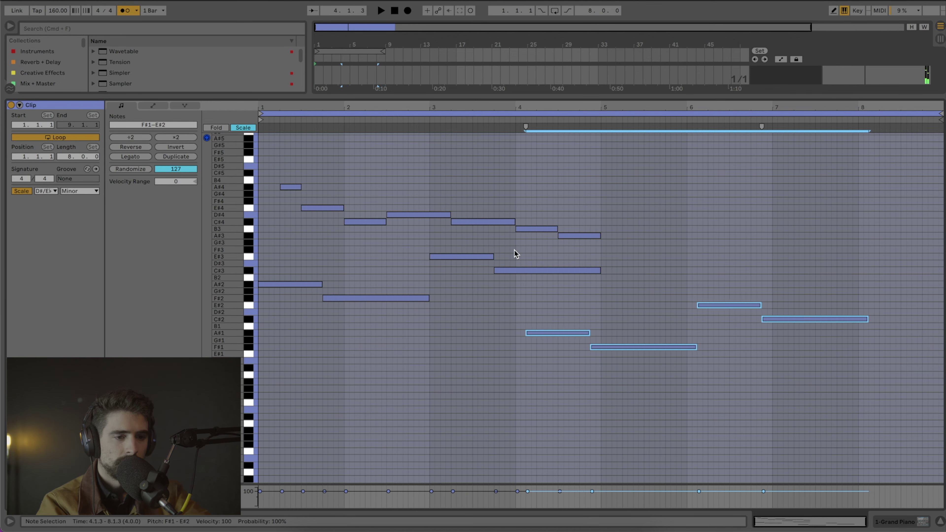
key(Left)
key(Left)
key(Left)
key(Left)
key(Left)
key(Left)
key(Left)
key(Left)
key(Left)
key(Left)
key(Left)
key(Left)
key(Left)
key(Left)
key(Left)
key(Left)
key(Left)
key(Left)
key(Left)
key(Left)
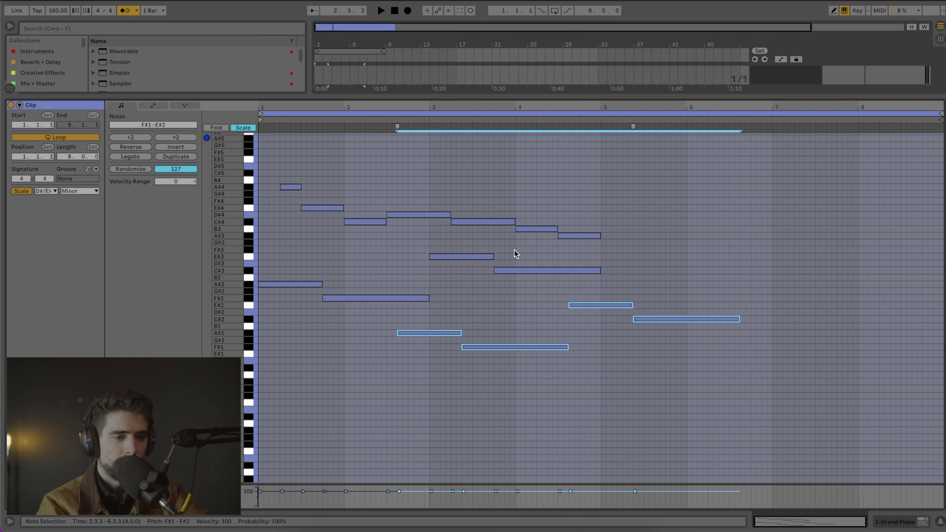
key(Left)
key(Left)
key(Left)
key(Left)
key(Left)
key(Left)
key(Left)
key(Left)
key(Left)
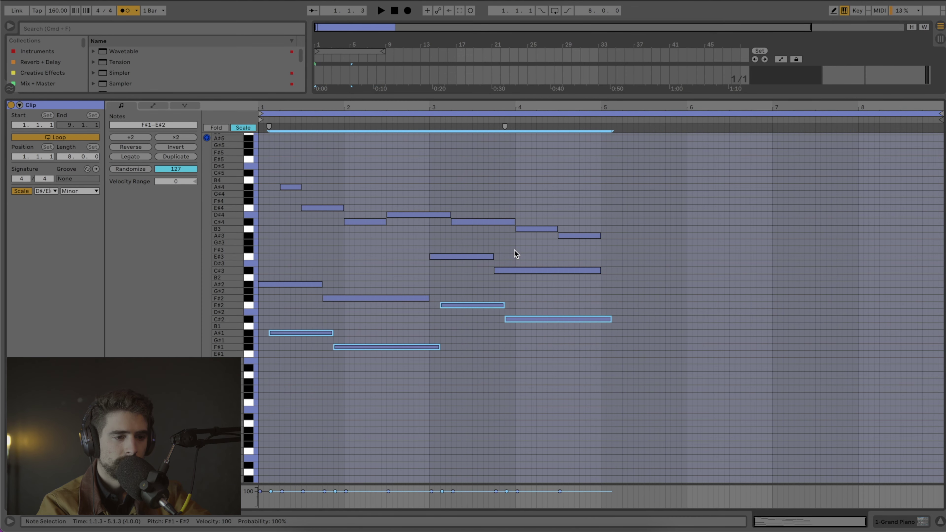
key(Right)
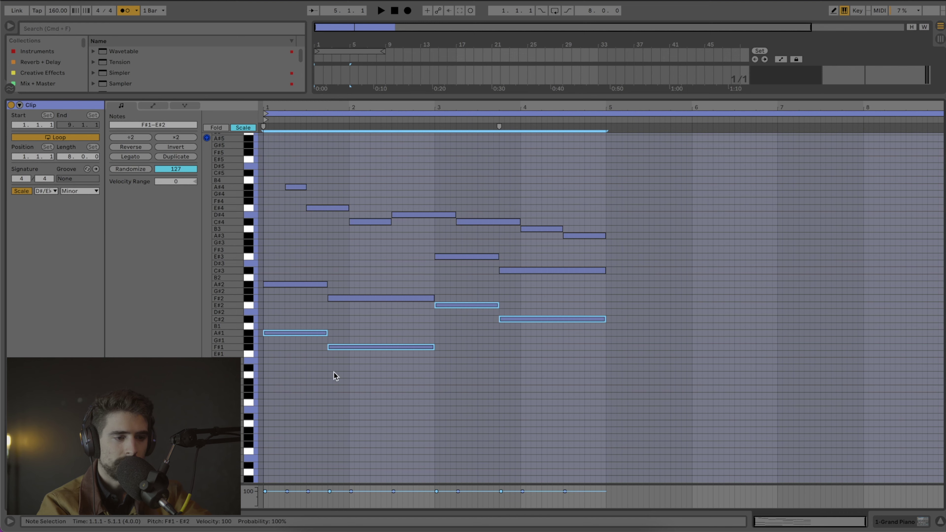
Step: Add C#2 and E#2 notes at 1.1.1 to the first chord and extend both to three beats
click(265, 320)
click(265, 305)
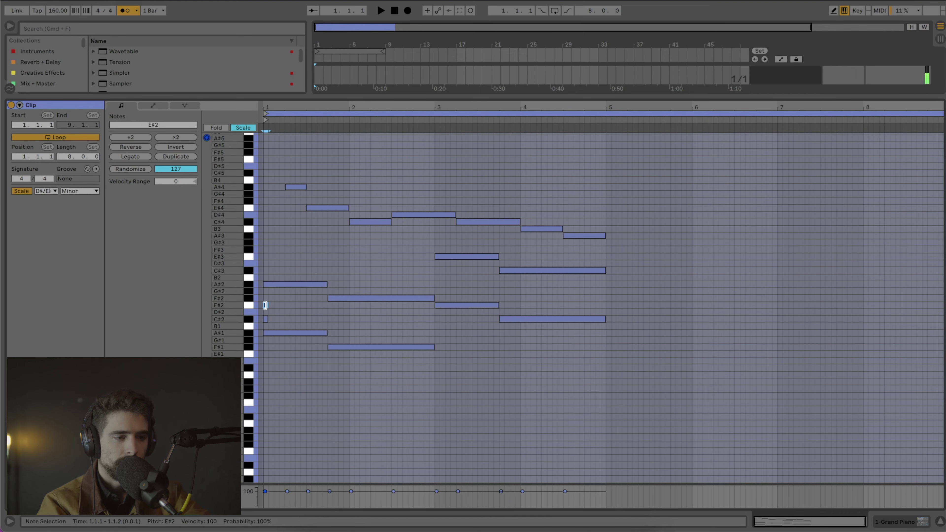
drag(273, 319, 263, 296)
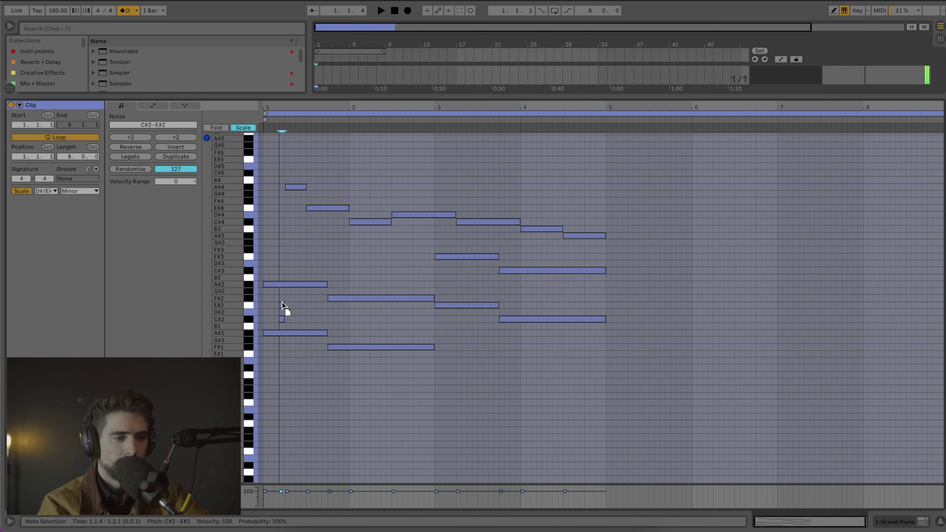
key(Down)
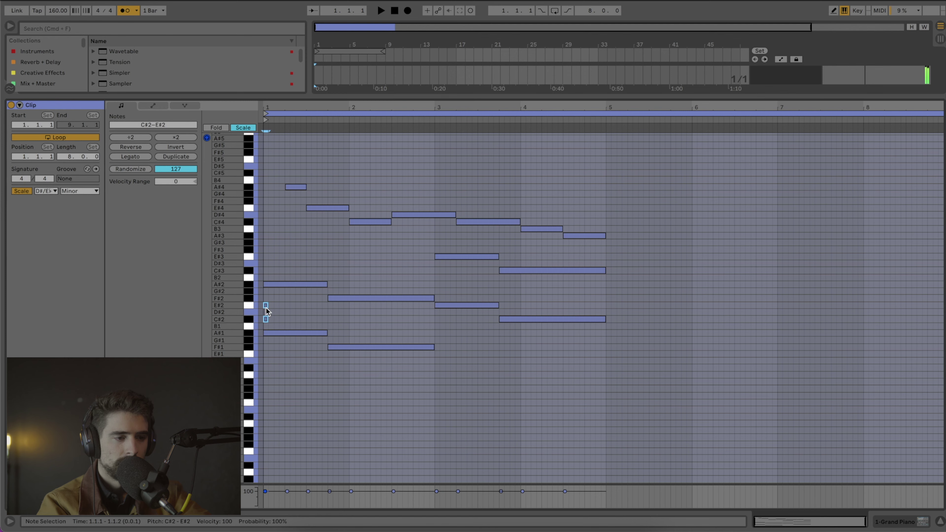
drag(267, 305, 324, 305)
Step: Add C#2 and A#1 notes to the second chord, running from 1.4.1 to the end of bar 2
click(332, 323)
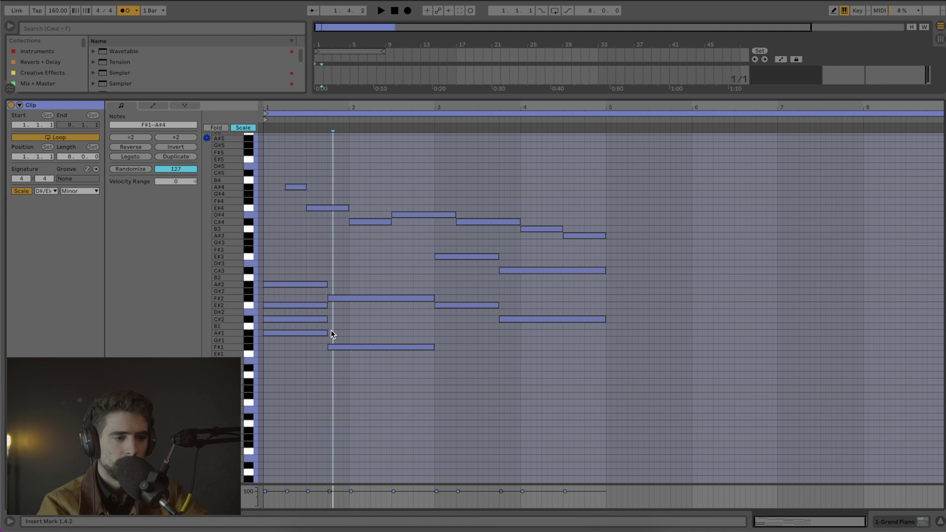
double_click(330, 319)
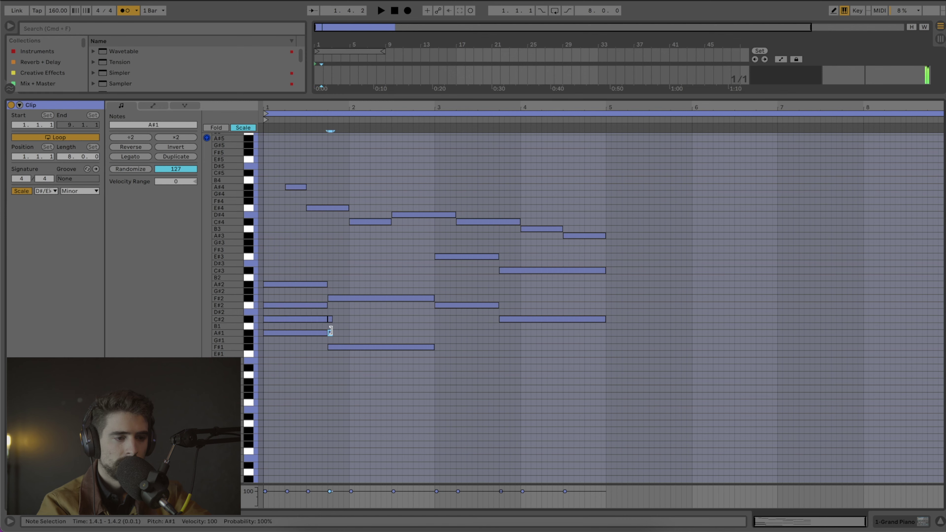
key(shift+Right)
drag(330, 317, 433, 317)
Step: Add C#2 and A#1 notes to the third chord, running from 3.1.1 to 3.4.1
click(439, 295)
click(433, 319)
click(437, 321)
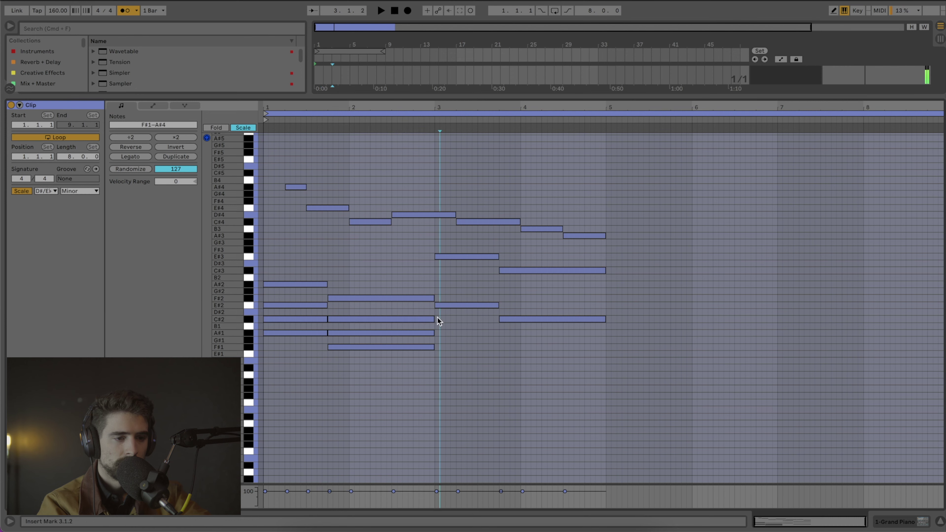
drag(442, 335, 496, 316)
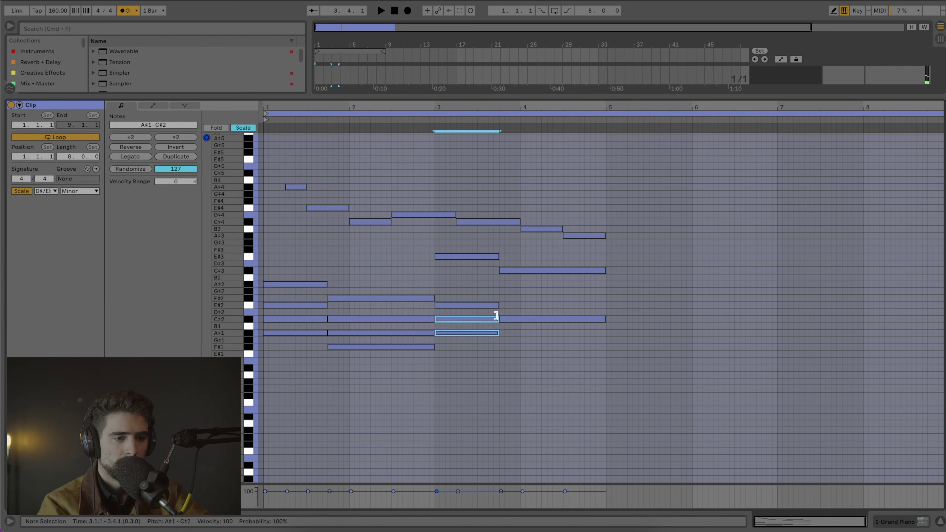
Step: Add an A#1 note to the fourth chord, running from 3.4.1 to the end of bar 4
double_click(501, 333)
click(506, 335)
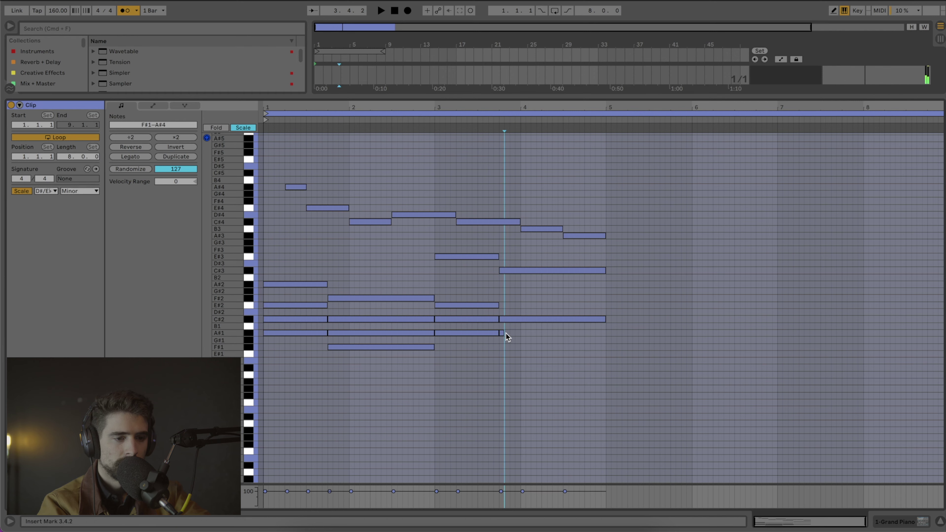
drag(501, 332, 606, 332)
Step: Add an F#1 note from 3.4.1 to the end of bar 4, raise it an octave to F#2, and play the chords
double_click(501, 348)
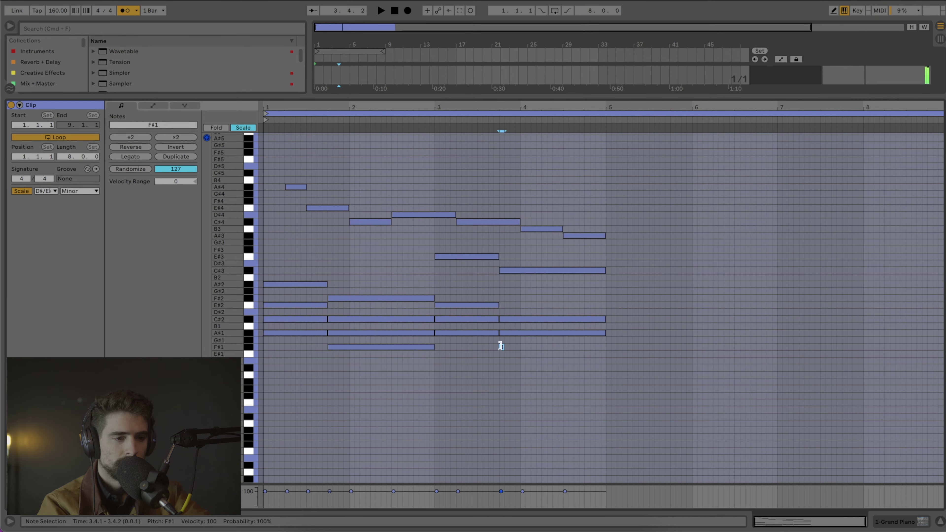
drag(502, 348, 607, 355)
key(shift+Up)
key(space)
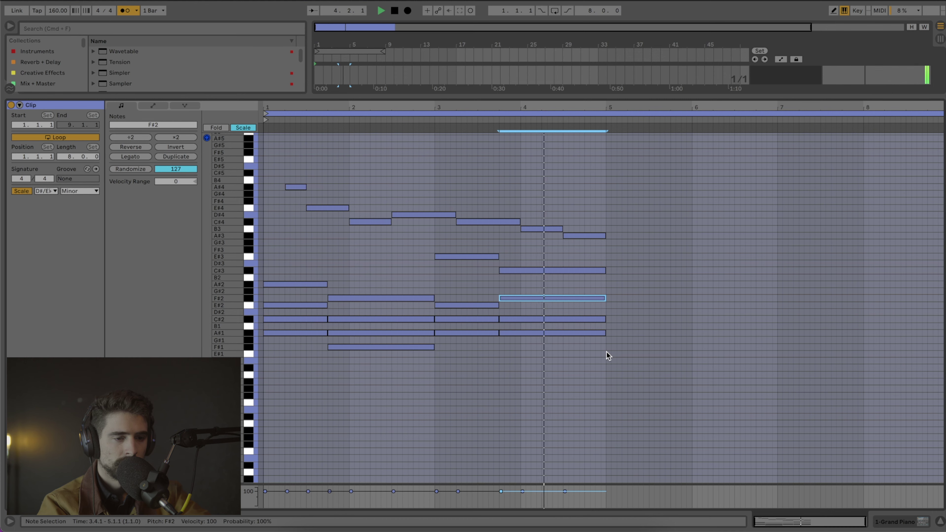
key(space)
Step: Transpose the three lower notes of the third chord to D#2, F#2 and A#2, and play back the result
drag(490, 359, 486, 285)
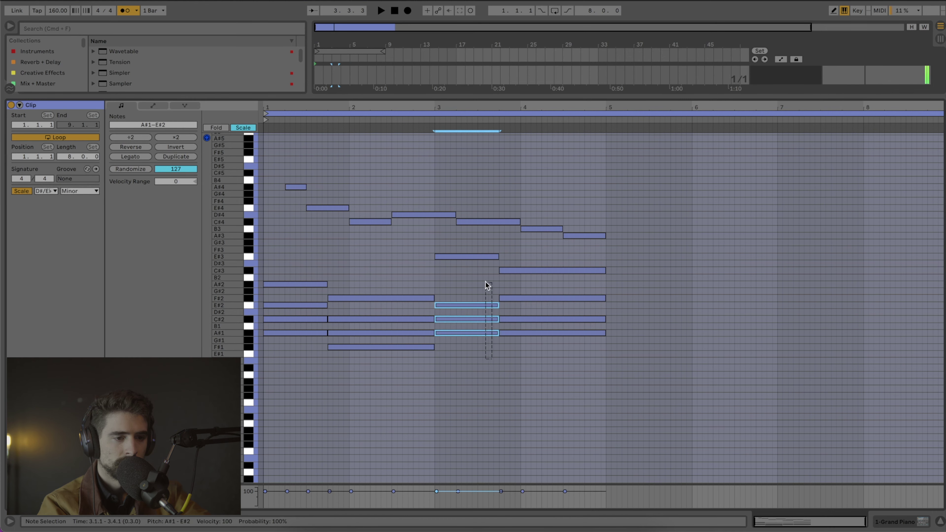
key(Down)
key(Down)
key(Down)
key(Down)
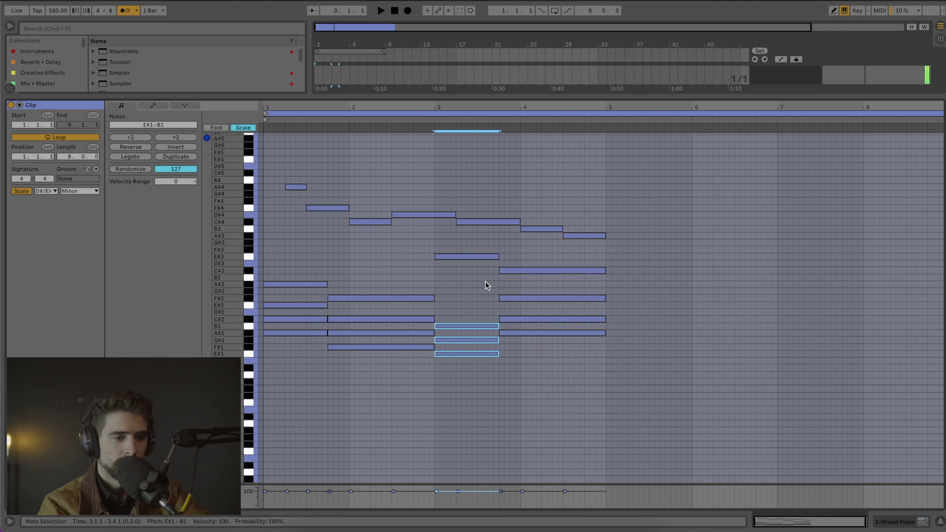
key(Down)
key(Down)
key(shift+Up)
key(Up)
key(Up)
key(space)
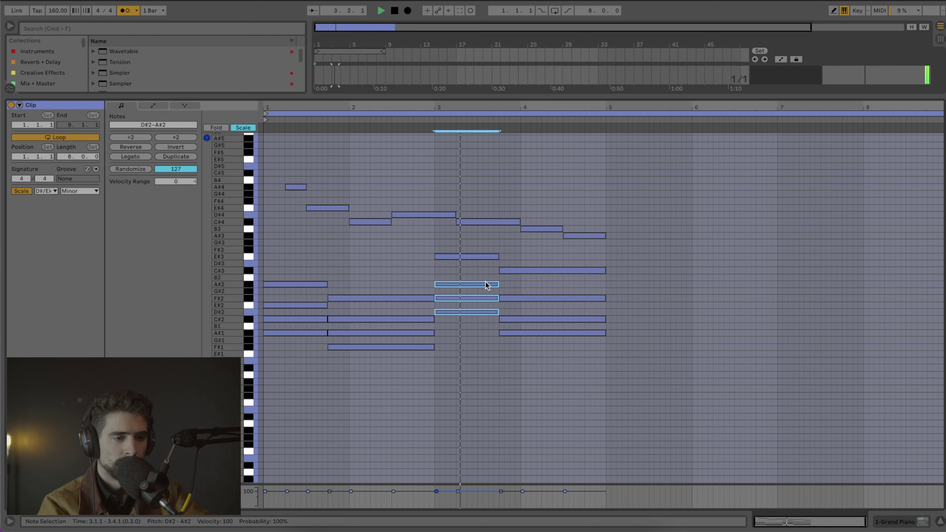
key(space)
Step: Transpose the three lower notes of the fourth chord up to B1, D#2 and G#2, and play back the result
drag(533, 374, 534, 272)
drag(563, 377, 560, 286)
key(Up)
key(space)
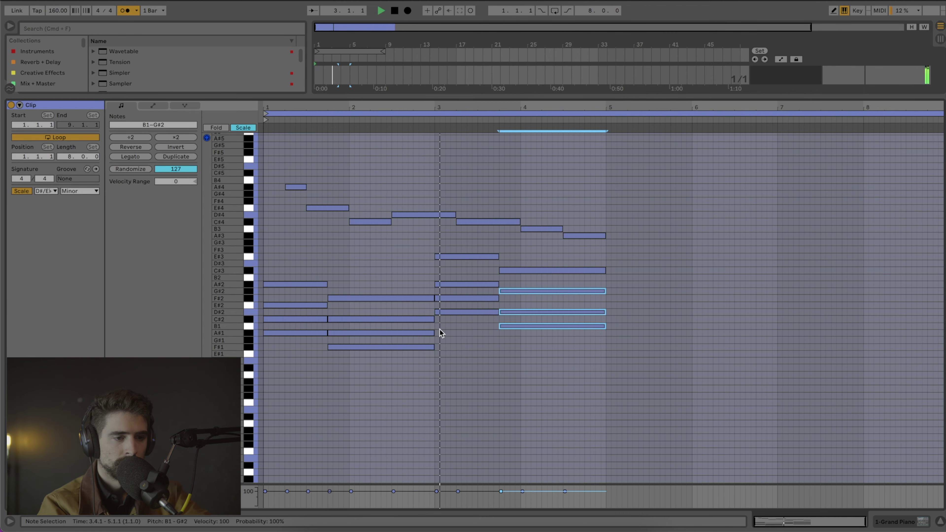
key(space)
Step: Delete all the top-line melody notes above the chords and play the remaining progression
click(365, 373)
drag(584, 250, 371, 195)
shift+click(264, 168)
key(Delete)
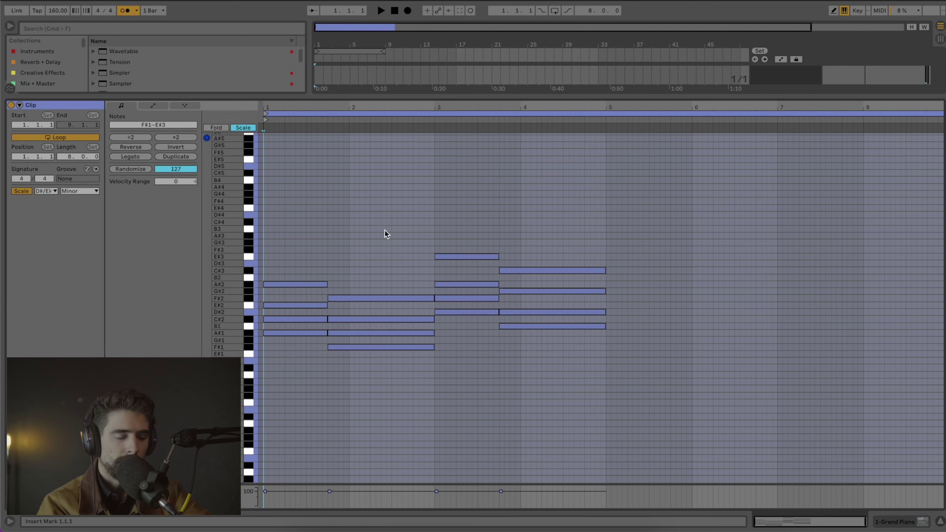
key(space)
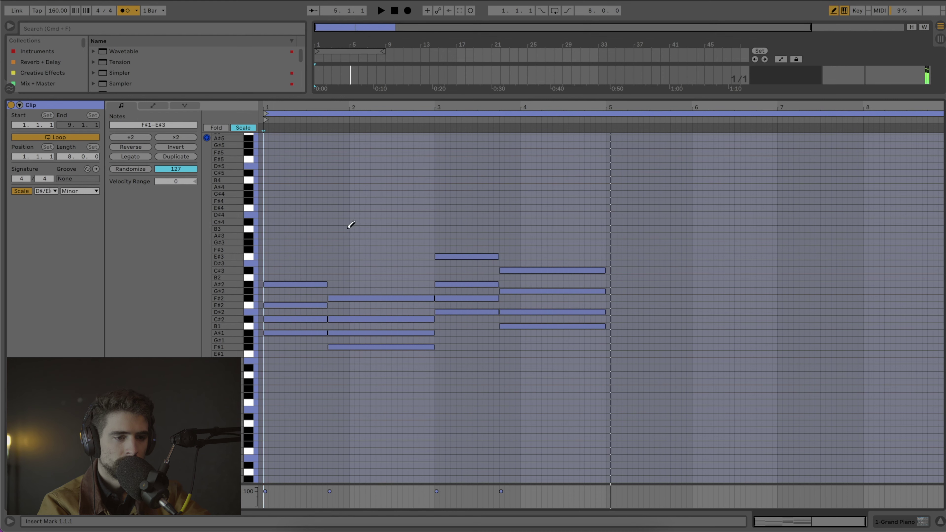
Step: Add a new D#3, G#3, A#3 melody over the first two chords and repeat it over the last two
key(super+shift+c)
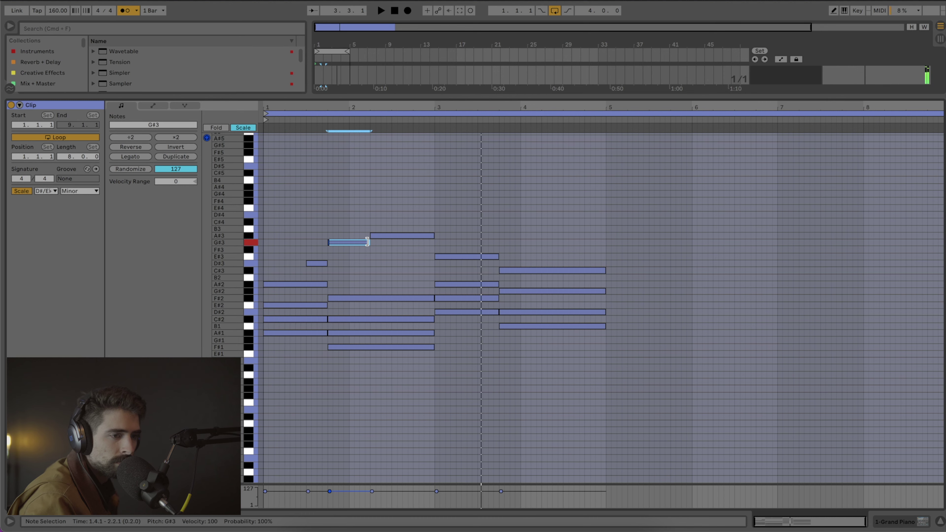
key(super+shift+c)
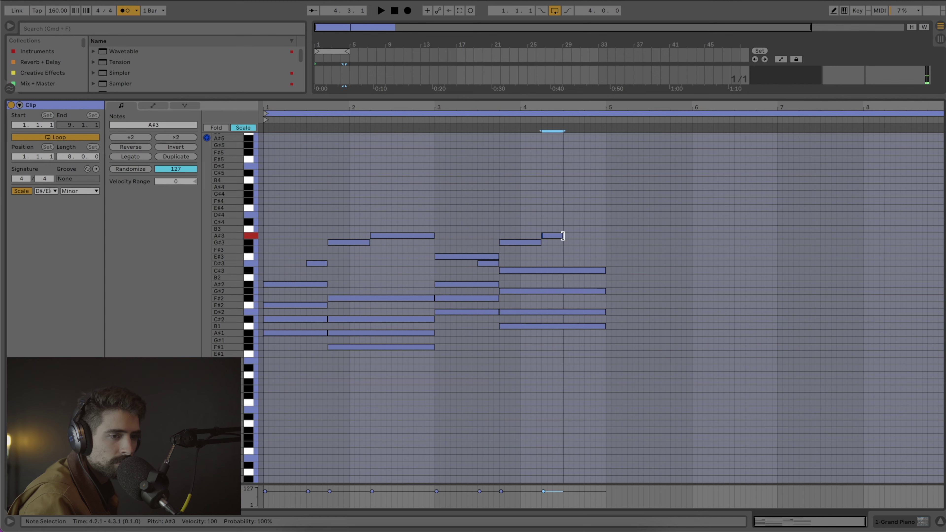
Step: Replace the long C#3 note of the fourth chord with two C#3 notes, from 3.4.1 to 4.3.1 and from 4.3.1 to 5.1.1
click(565, 267)
key(Delete)
double_click(566, 270)
drag(565, 269, 601, 269)
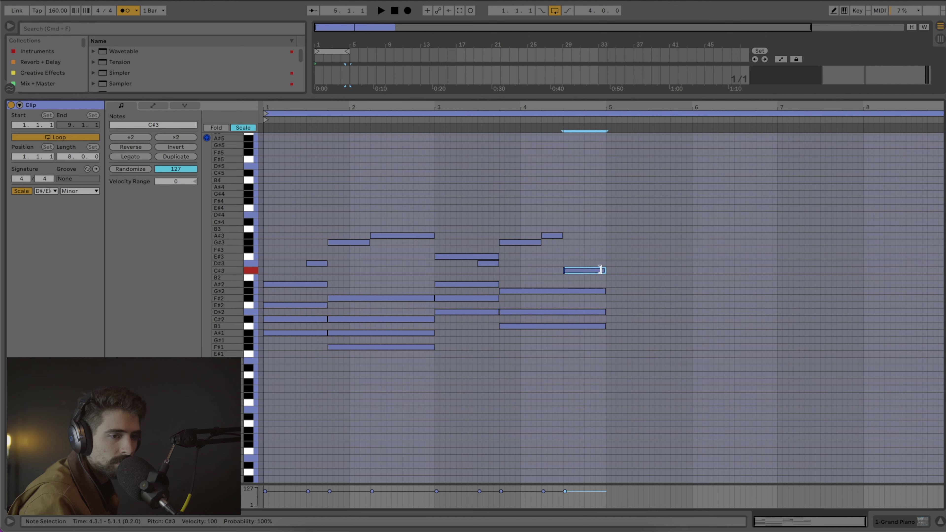
double_click(501, 270)
drag(501, 269, 562, 269)
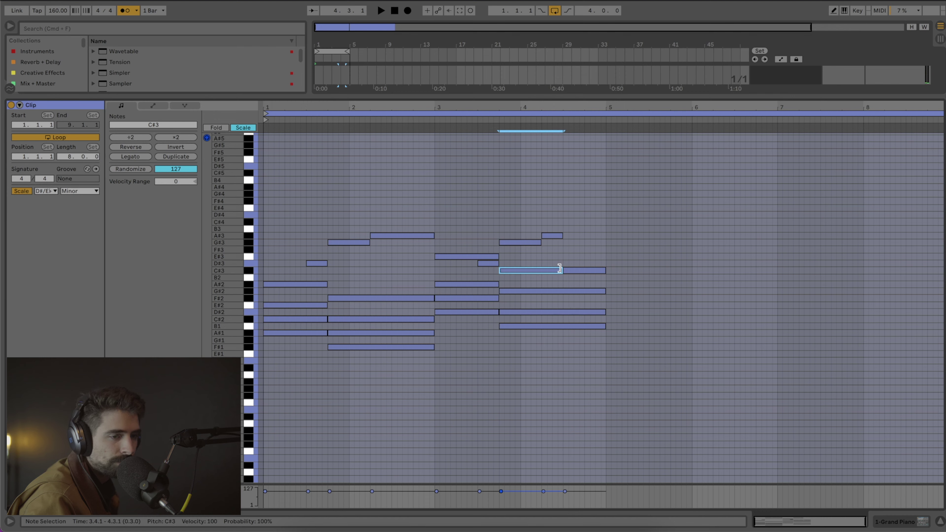
Step: Transpose the D#3, G#3 and A#3 melody notes over all four chords up one octave
drag(318, 276, 396, 233)
key(shift+Up)
click(485, 272)
click(484, 265)
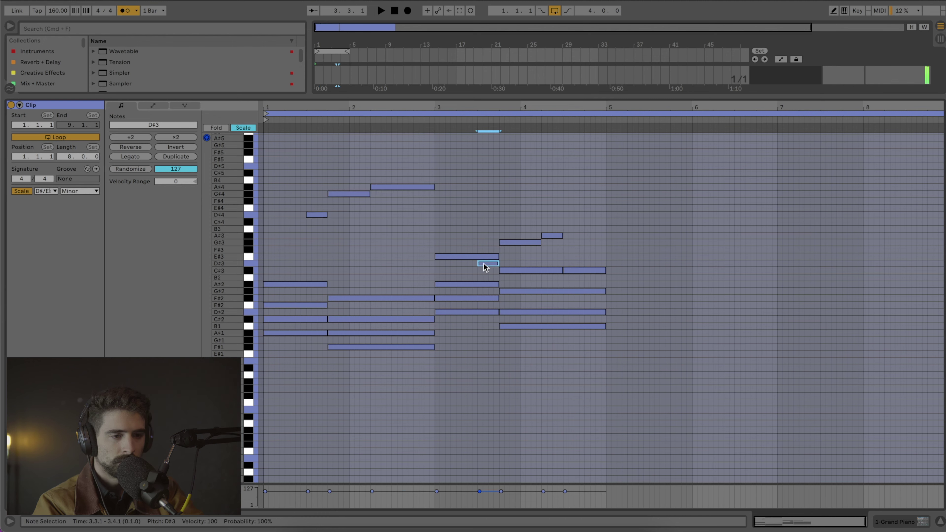
drag(518, 245, 577, 202)
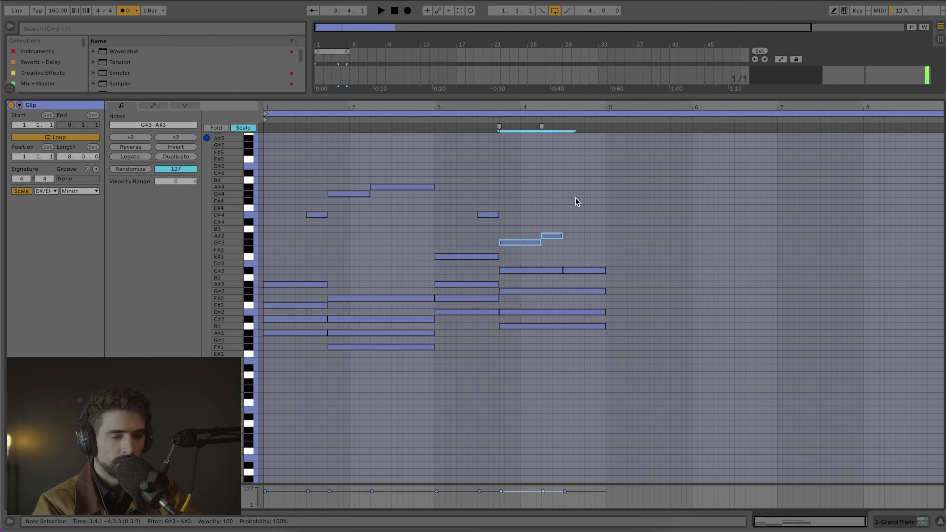
Step: Raise the last C#3 note at 4.3.1 to C#4, extend the fourth chord's C#3 to 5.1.1, and play back the result
click(585, 285)
click(587, 271)
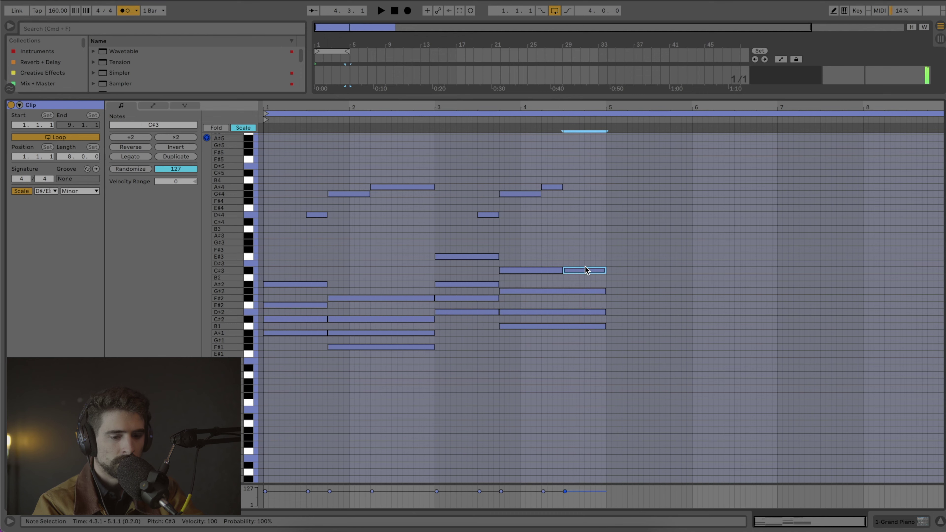
drag(563, 268, 605, 269)
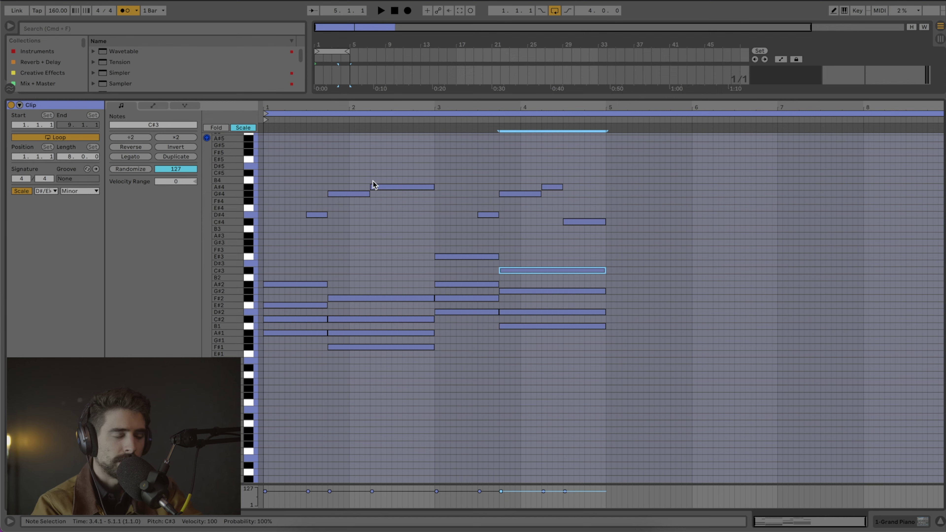
key(space)
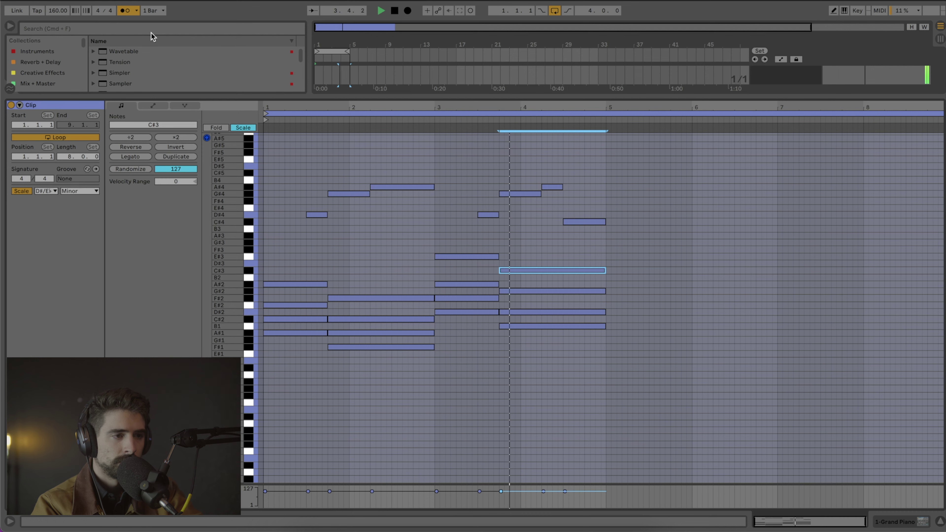
key(space)
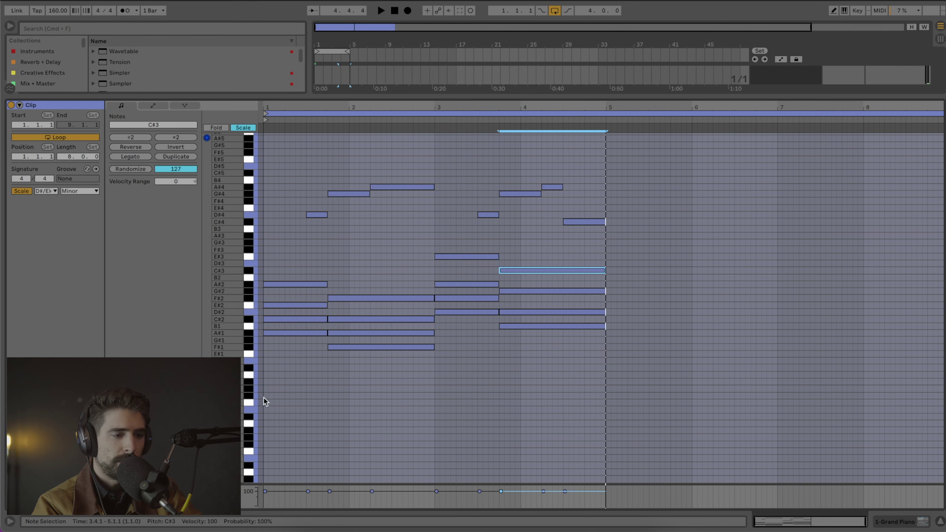
Step: Add bass notes under the first two chords: A#0 from 1.1.1 to 1.4.1 and F#0 from 1.4.1 to 3.1.1
click(283, 348)
click(280, 334)
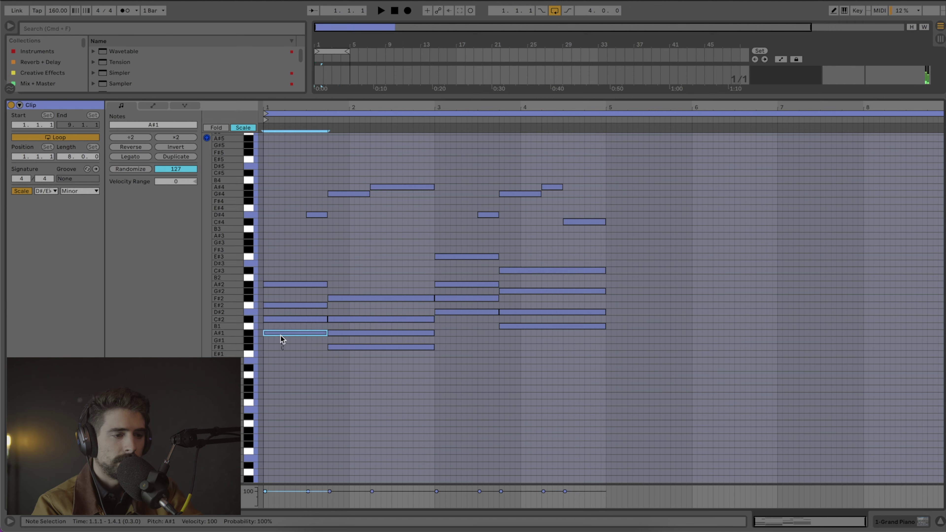
click(264, 382)
drag(265, 382, 323, 378)
click(343, 349)
click(333, 401)
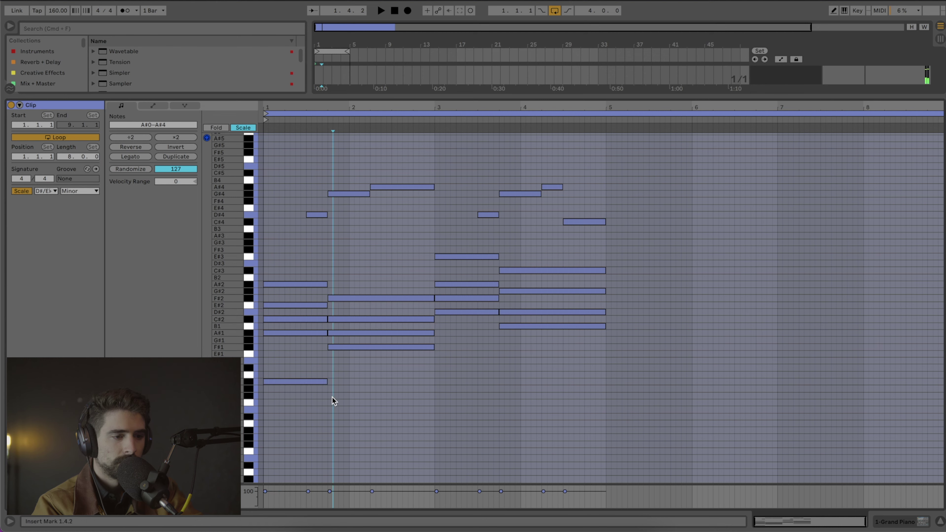
drag(328, 395, 434, 392)
key(space)
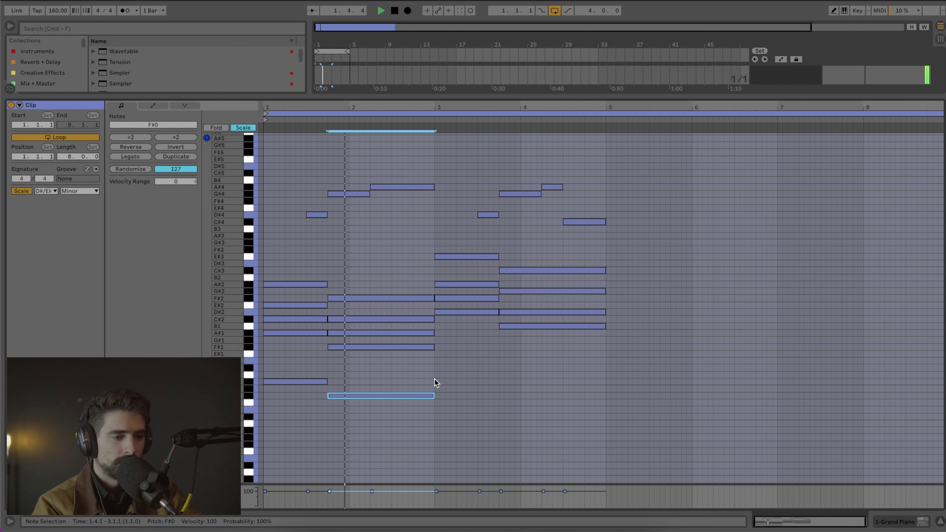
Step: Add bass notes B0 under the third chord and G#0 from 3.4.1 to 5.1.1 under the fourth, and play back the progression
click(437, 373)
key(space)
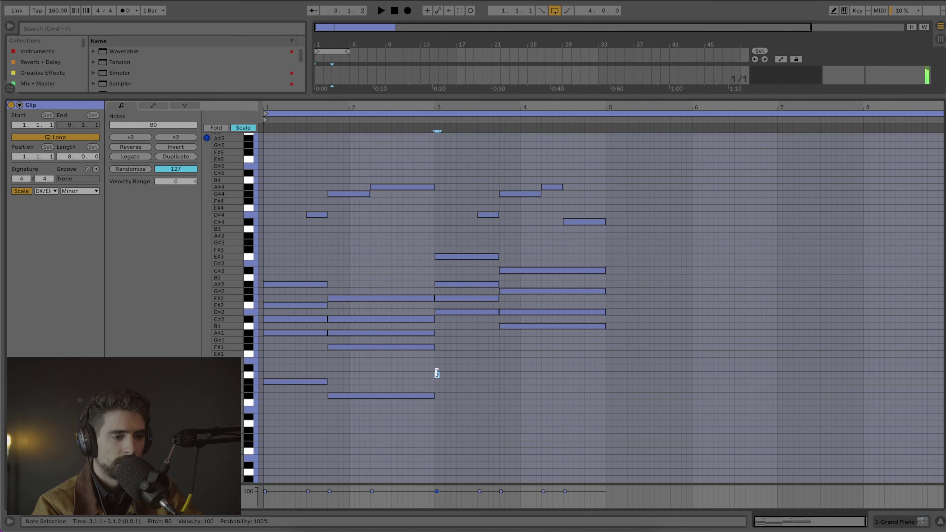
drag(436, 374, 508, 374)
key(space)
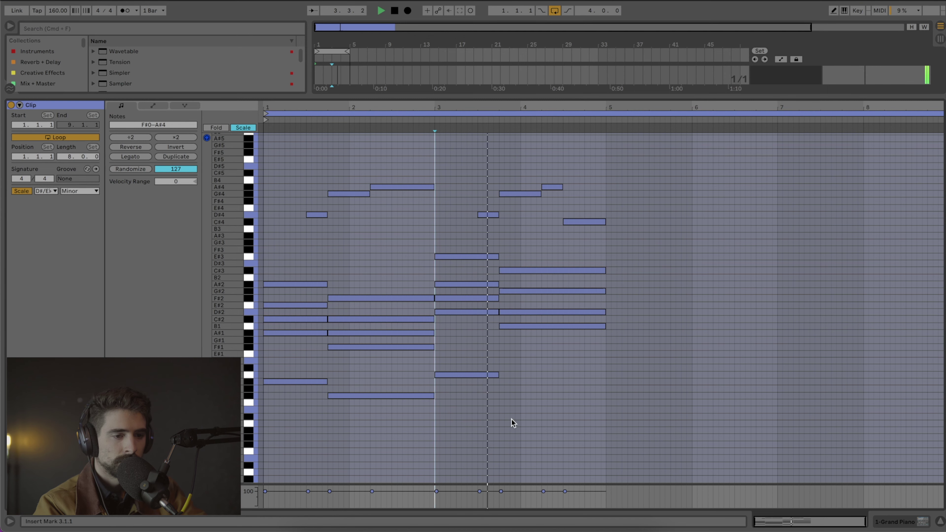
key(space)
drag(502, 390, 609, 385)
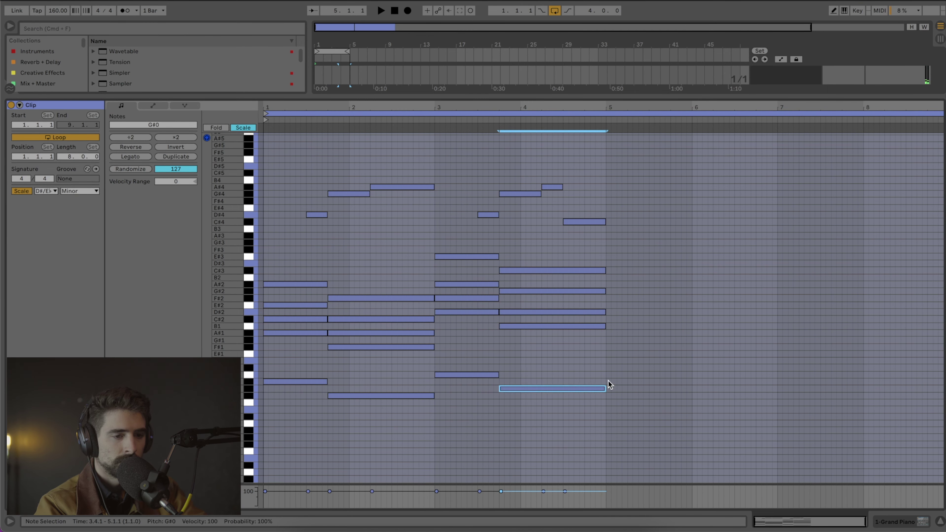
key(space)
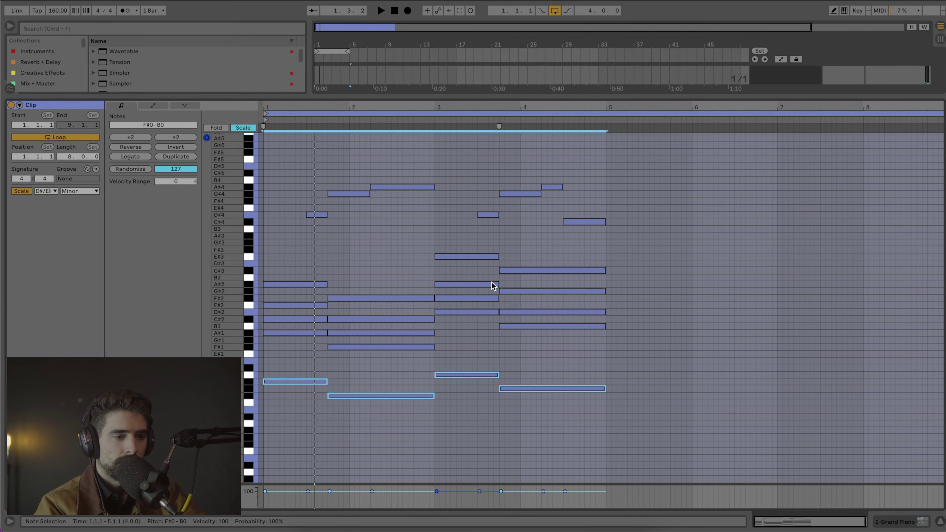
key(space)
Step: Add an E#3 note over the full first chord and a D#3 note from 1.4.1 to 3.1.1 over the second, and play them
click(264, 255)
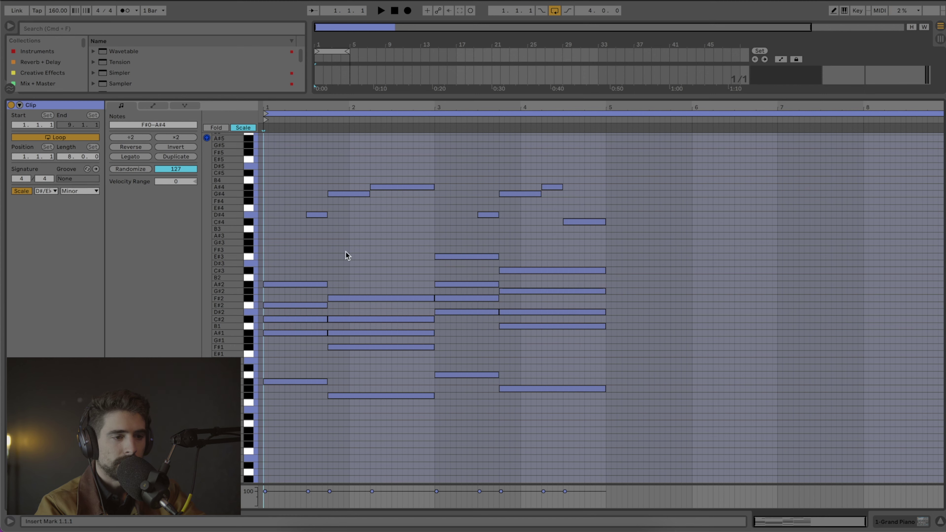
double_click(261, 249)
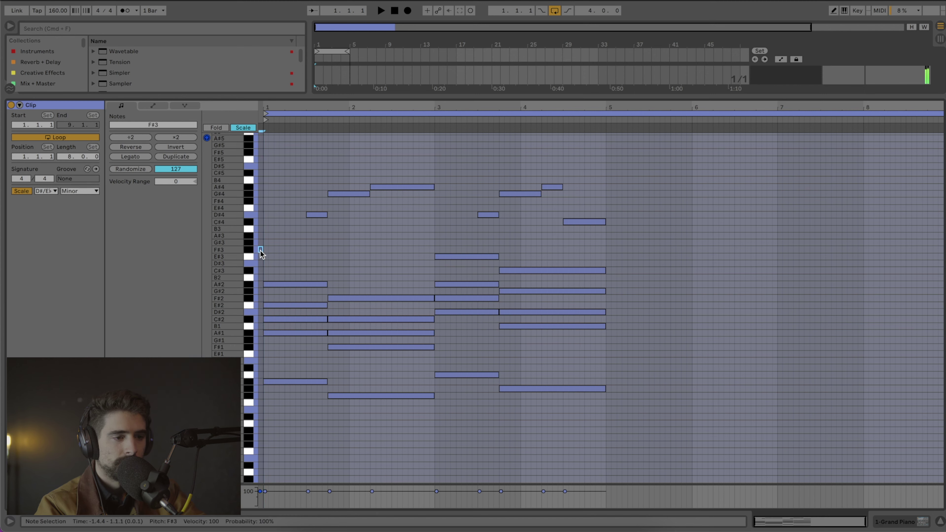
drag(262, 250, 313, 259)
key(space)
click(337, 270)
key(space)
double_click(330, 263)
drag(330, 265, 434, 265)
key(space)
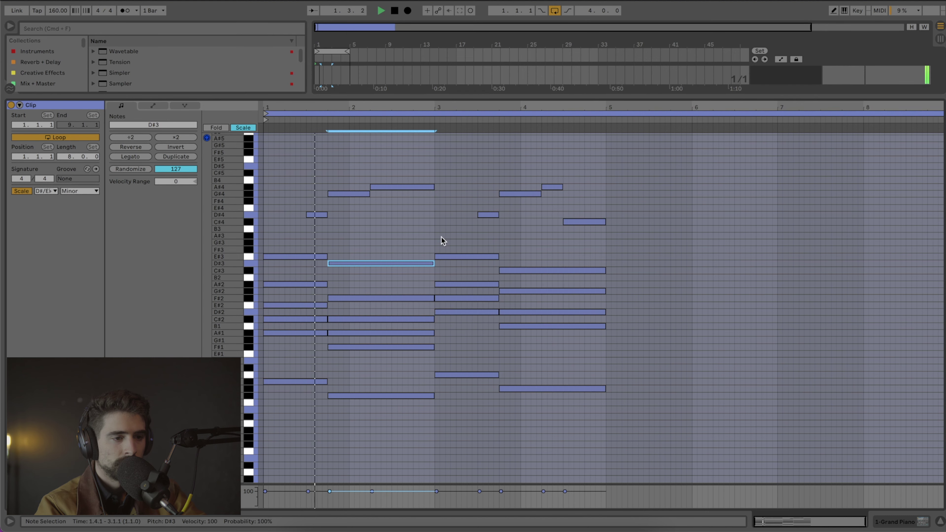
key(space)
Step: Add an A#3 note over the third chord and an F#3 note over the fourth, and play back the clip
click(436, 237)
mouse_move(437, 236)
mouse_down()
mouse_move(498, 235)
mouse_move(502, 250)
mouse_move(603, 249)
mouse_up()
click(504, 250)
key(space)
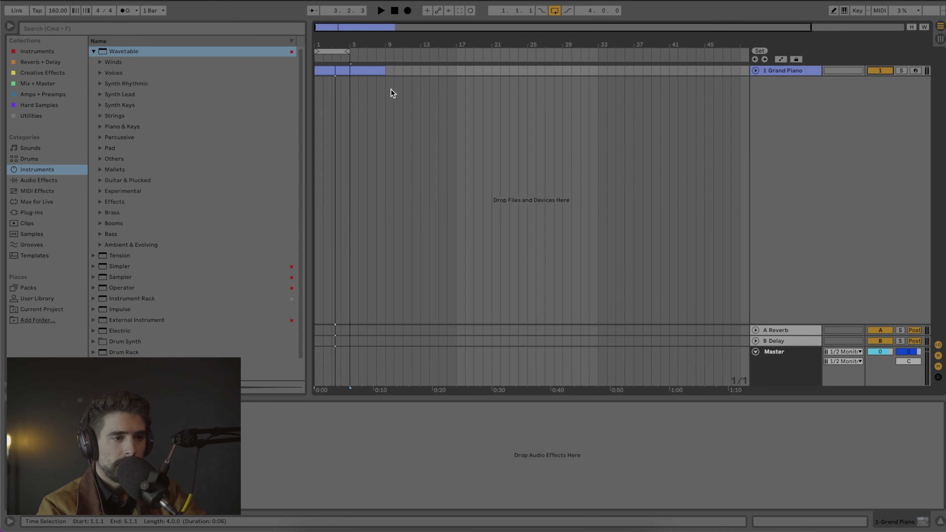
click(342, 71)
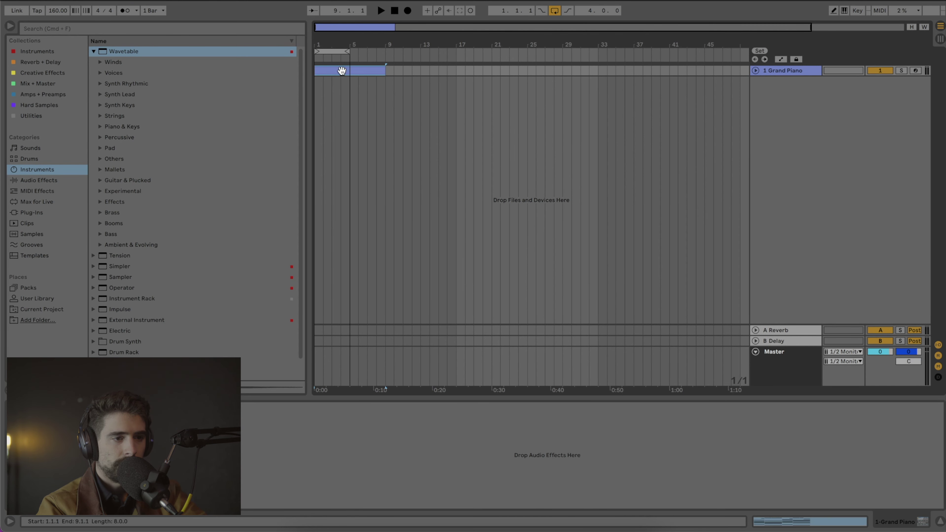
key(space)
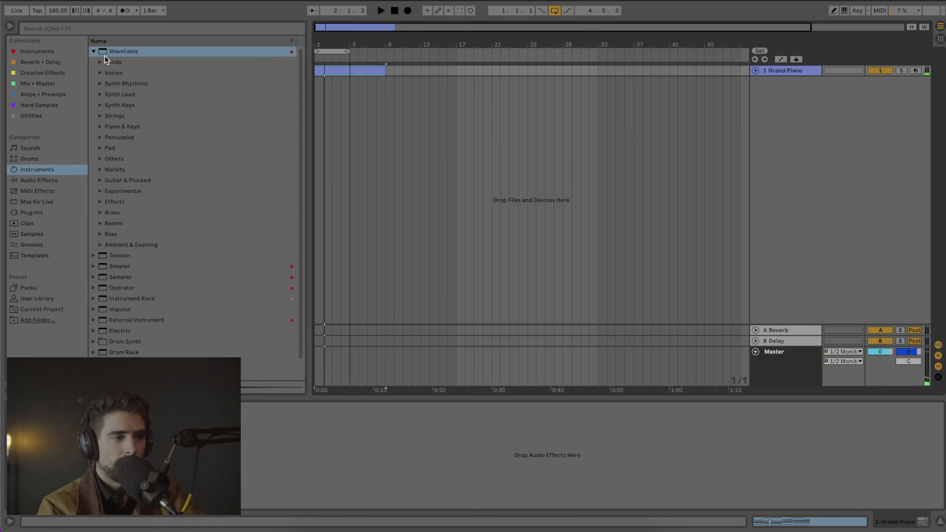
Step: Load Wavetable onto a new MIDI track and mute the Grand Piano track
drag(104, 54, 826, 200)
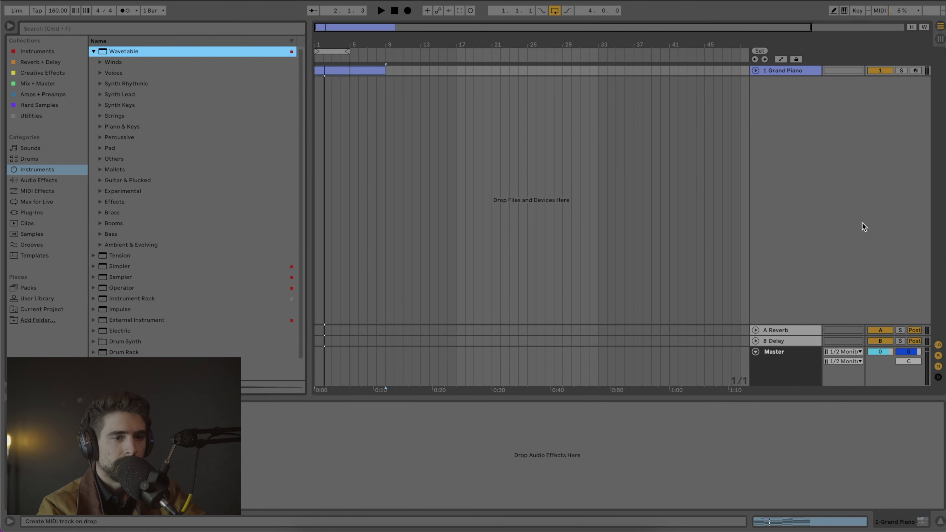
drag(863, 227, 830, 84)
click(875, 68)
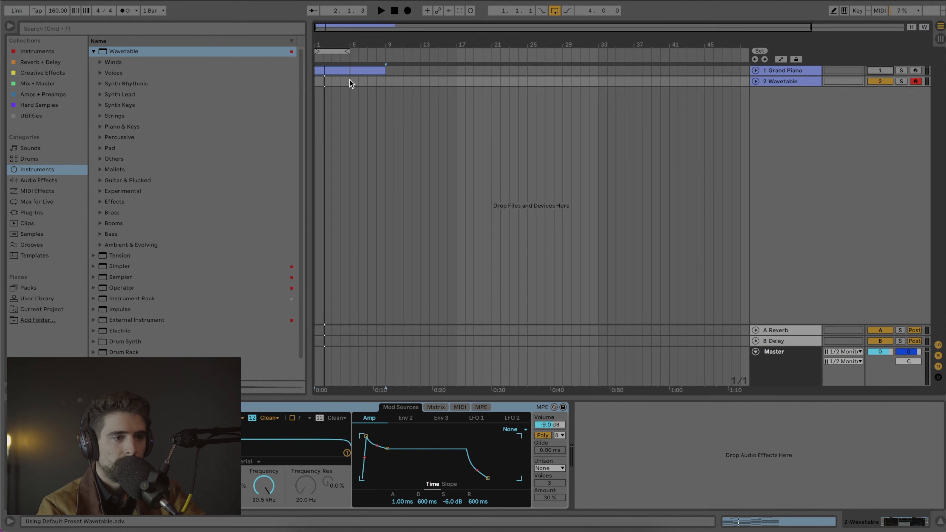
Step: Copy the Grand Piano clip to the start of the Wavetable track
click(350, 72)
key(super+d)
click(405, 78)
drag(403, 71, 331, 79)
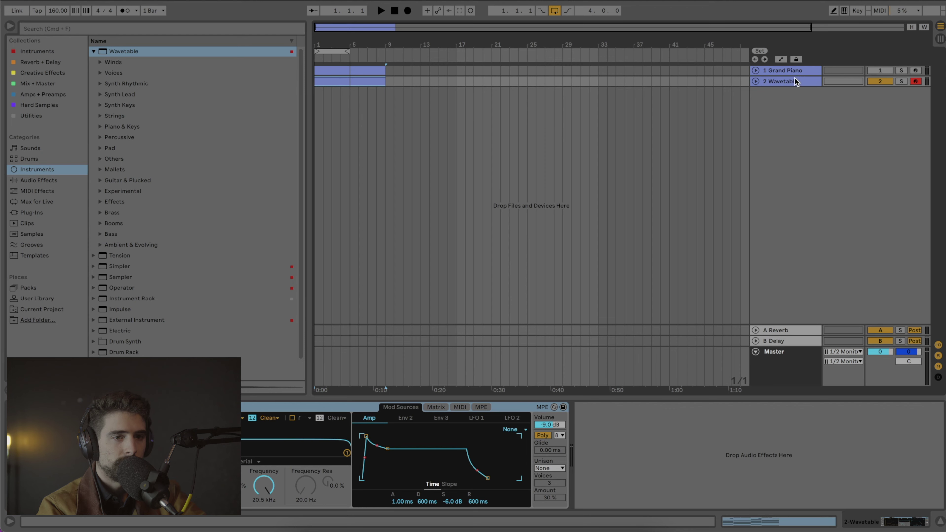
Step: Delete the bass, melody and added upper notes from the Wavetable clip, keeping only the four-bar core chord voicings
click(338, 81)
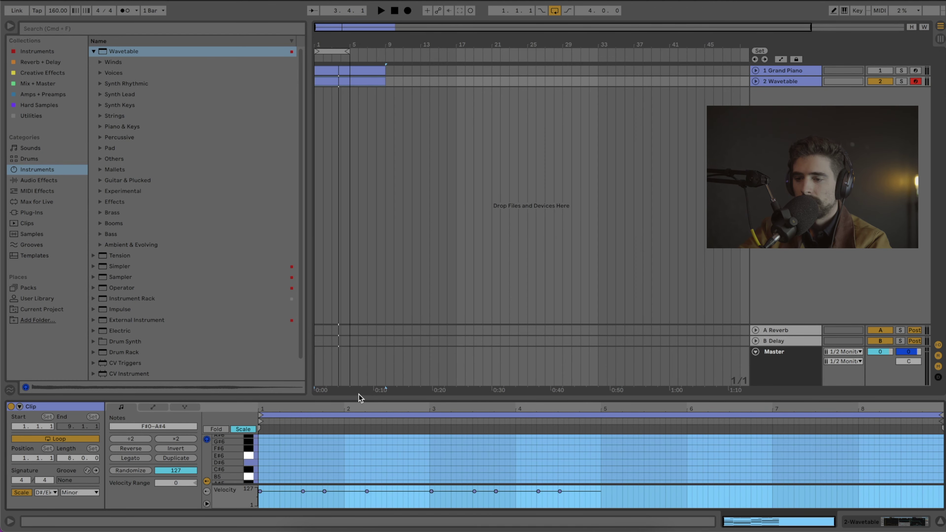
drag(358, 396, 350, 48)
drag(285, 410, 524, 362)
key(Delete)
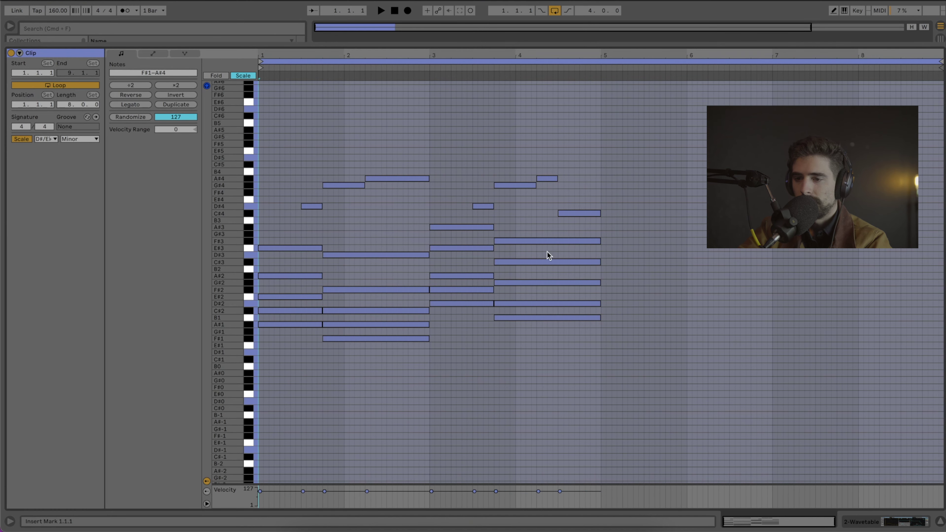
drag(306, 262, 437, 160)
key(Delete)
drag(441, 241, 577, 117)
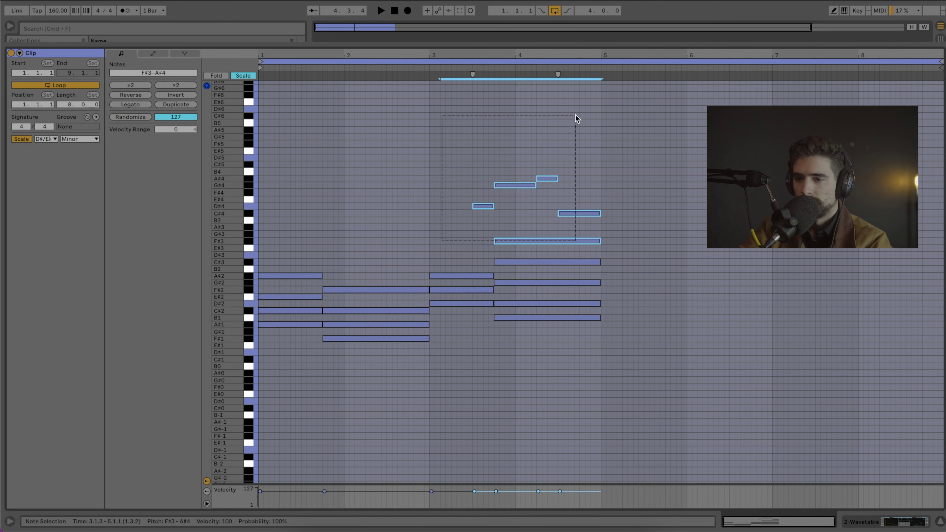
key(Delete)
Step: Transpose all remaining chord notes in the Wavetable clip up one octave and play them back
drag(559, 401, 130, 50)
key(shift+Down)
key(shift+Up)
key(shift+Up)
key(space)
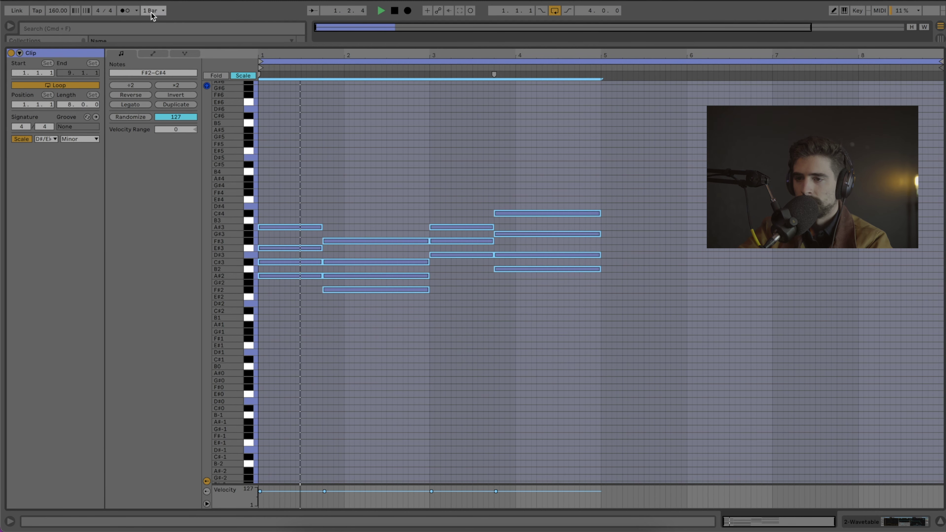
Step: Set Wavetable's oscillator 1 wavetable position to 68% and the amp envelope attack to 306 ms
drag(399, 43, 399, 509)
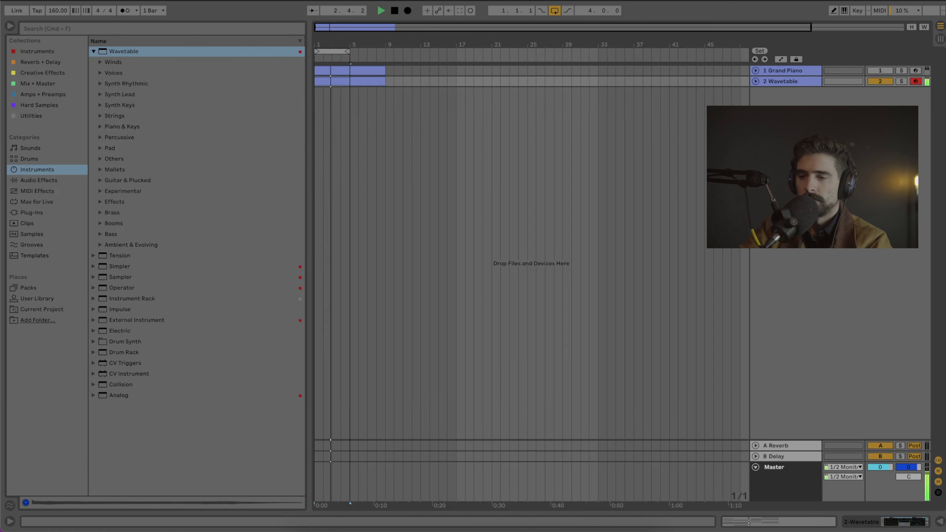
double_click(791, 81)
drag(202, 484, 201, 442)
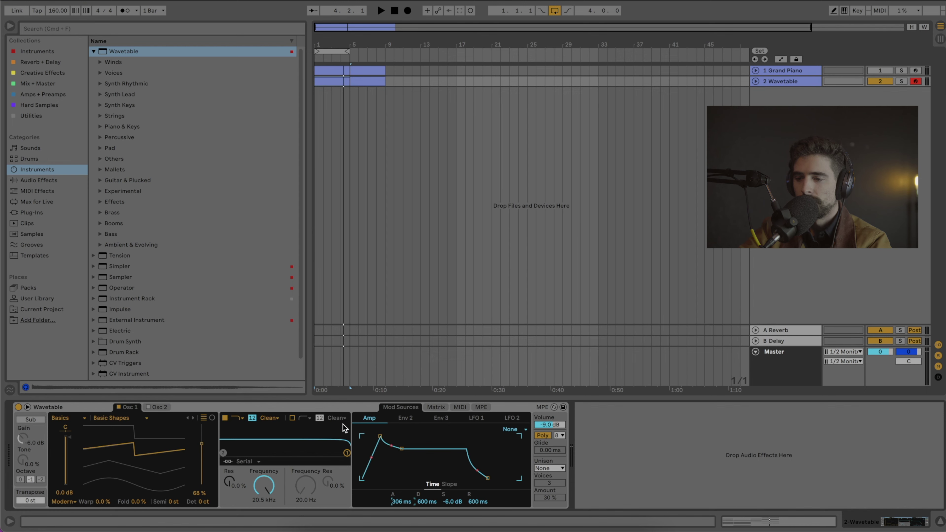
Step: Lower Wavetable's first filter frequency to 640 Hz while listening to the chords
drag(348, 454, 324, 452)
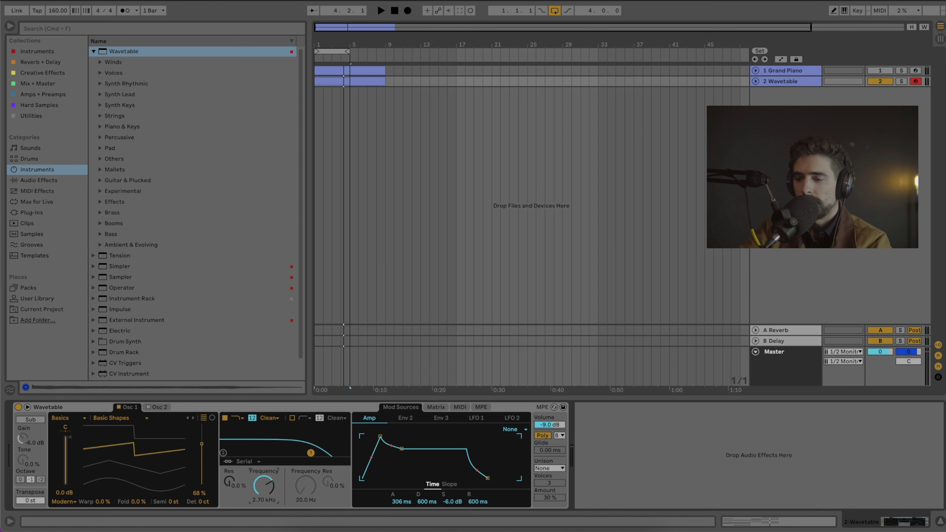
key(space)
drag(262, 493, 262, 499)
key(space)
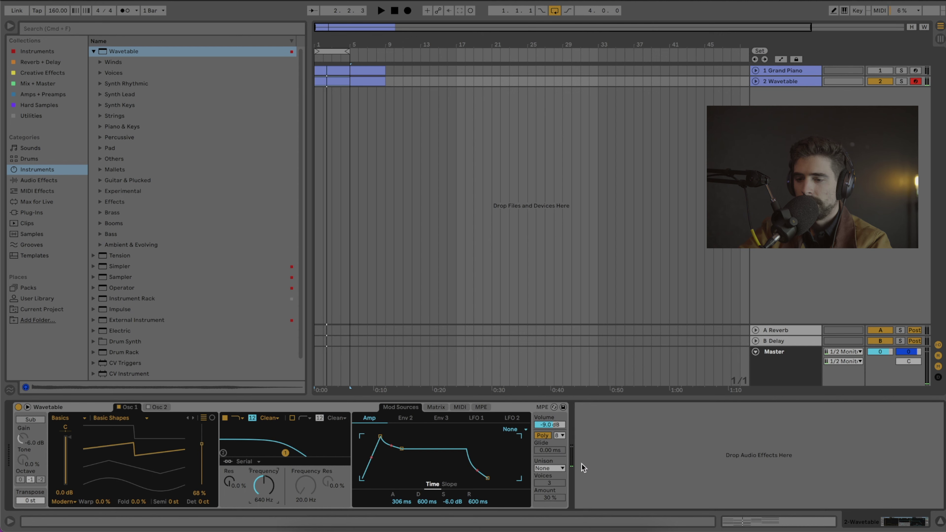
Step: Set Wavetable's unison mode to Shimmer with 5 voices and an amount of 25%
click(553, 466)
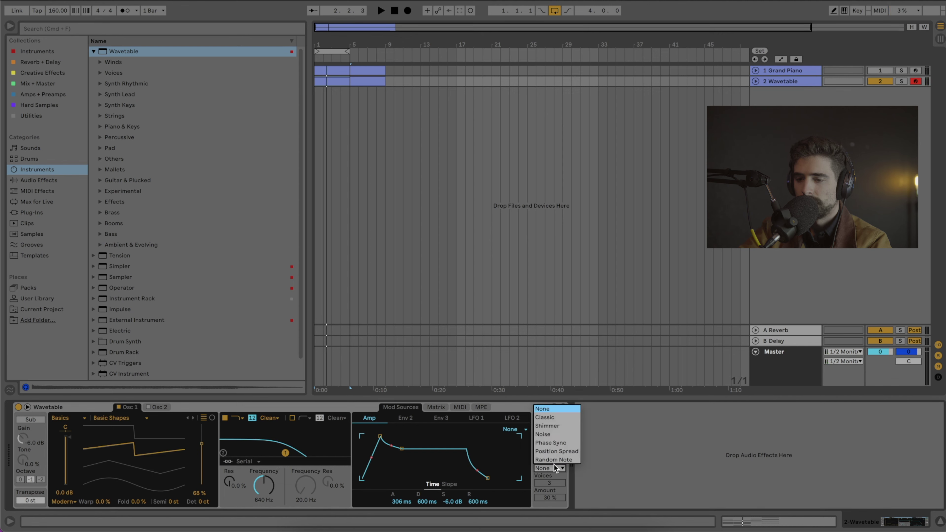
click(551, 425)
key(space)
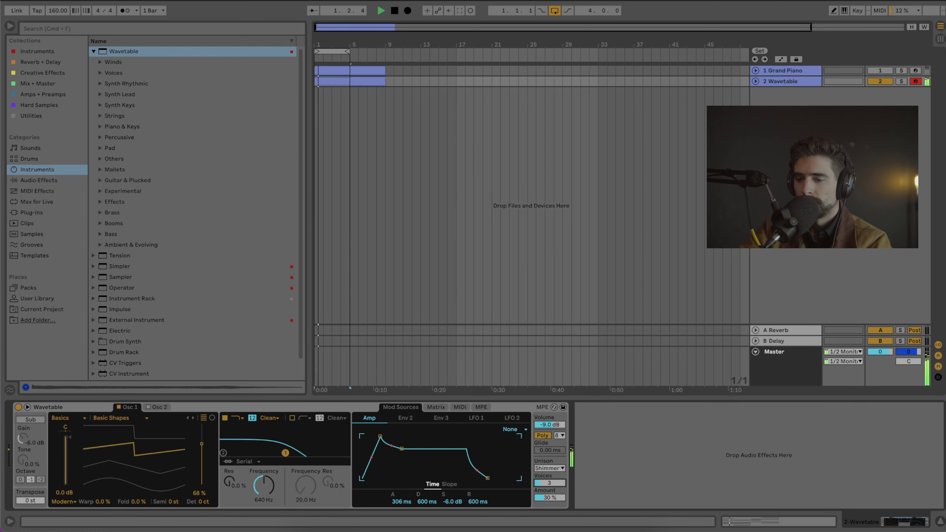
drag(549, 482, 549, 495)
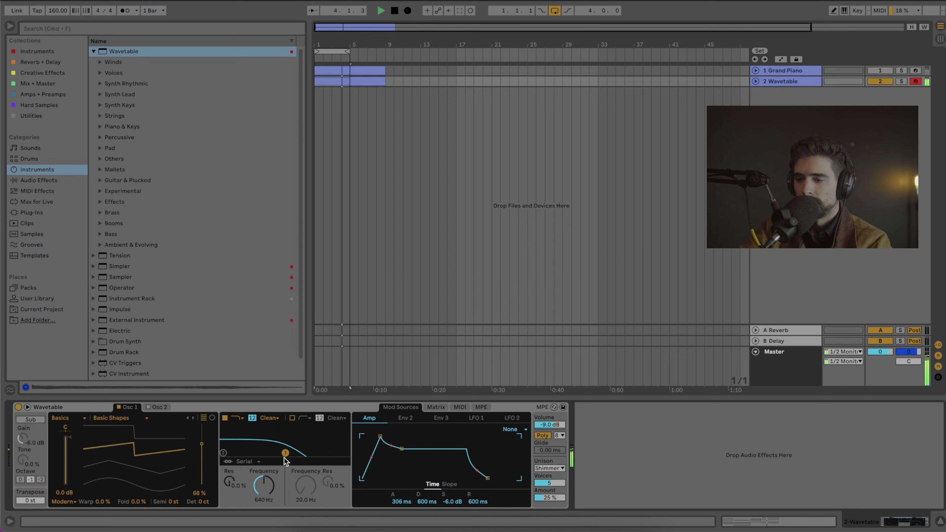
Step: Lower Wavetable's first filter frequency to 280 Hz and stop playback
drag(285, 457, 267, 457)
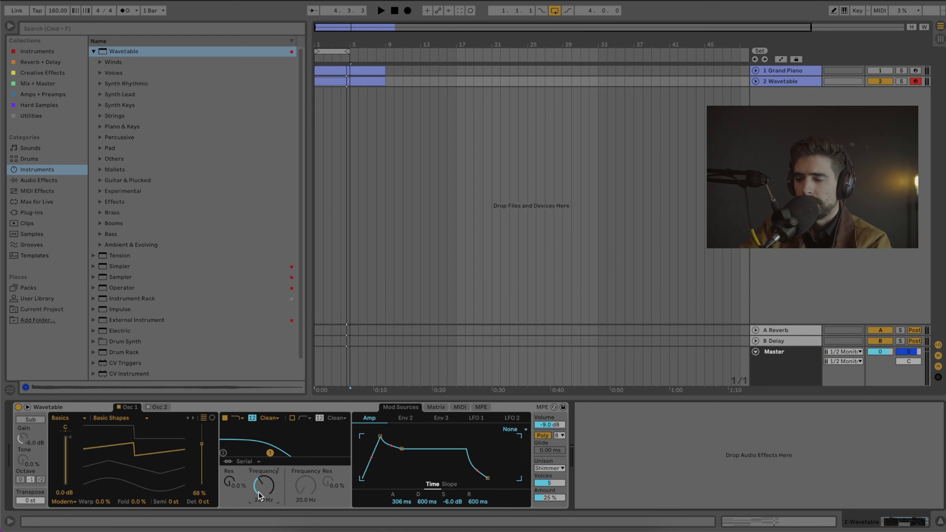
key(space)
Step: Add a Reverb after the pad's Wavetable and set its decay time to 2.11 s and dry/wet to 63%
click(44, 73)
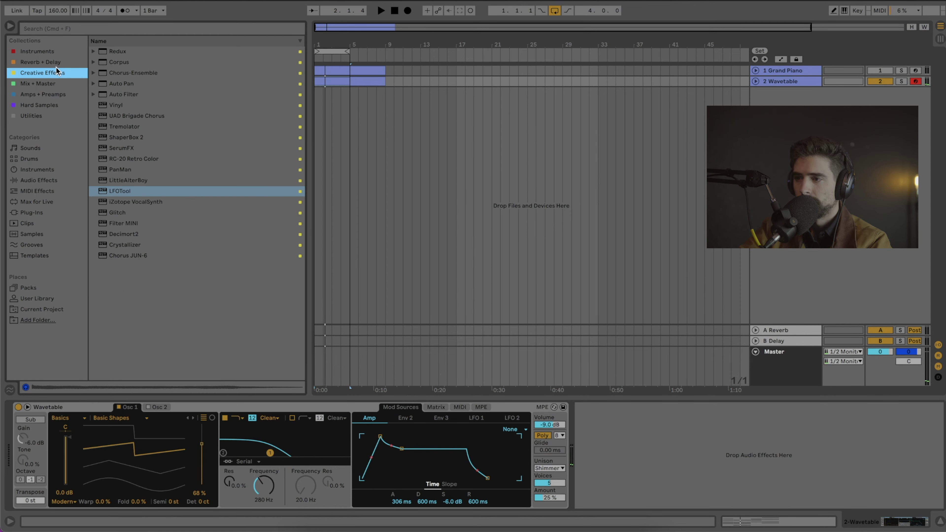
click(55, 64)
drag(112, 101, 625, 484)
key(space)
drag(839, 494, 840, 492)
drag(732, 492, 732, 480)
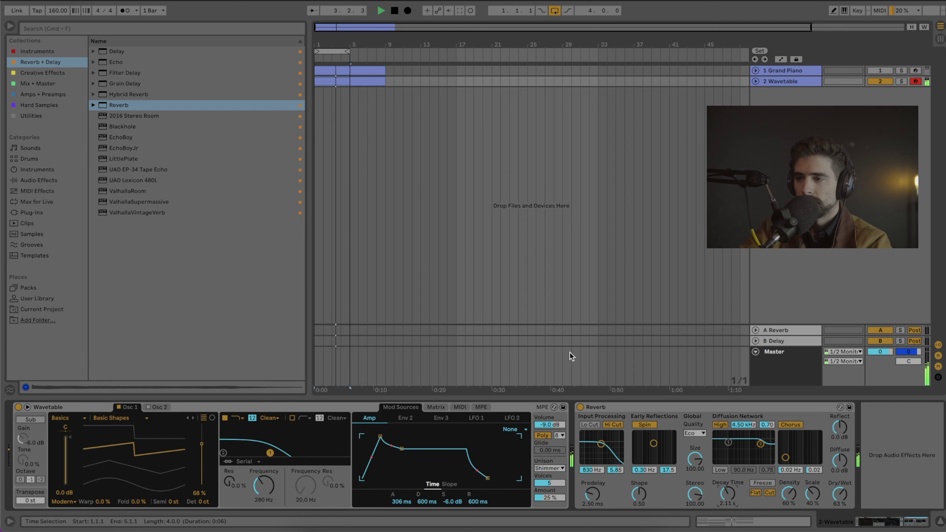
key(space)
Step: Add an Auto Pan after the pad's Reverb and set its offset to 180°
click(42, 73)
drag(119, 82, 865, 454)
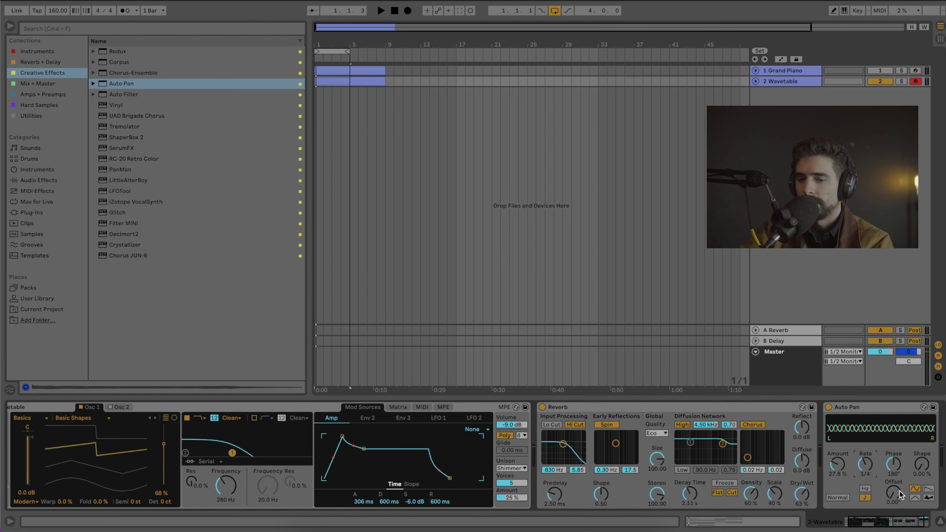
click(915, 496)
click(917, 486)
drag(892, 492, 893, 462)
double_click(894, 503)
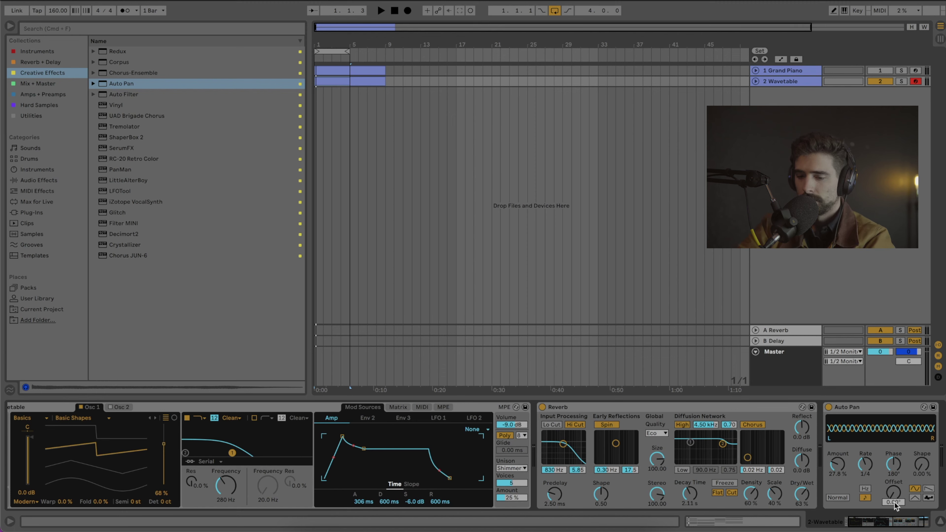
text(180)
key(Return)
Step: Set the Auto Pan's phase to 0° and its amount to 26.2% while listening to the pad
drag(893, 463, 892, 484)
key(space)
drag(837, 464, 837, 466)
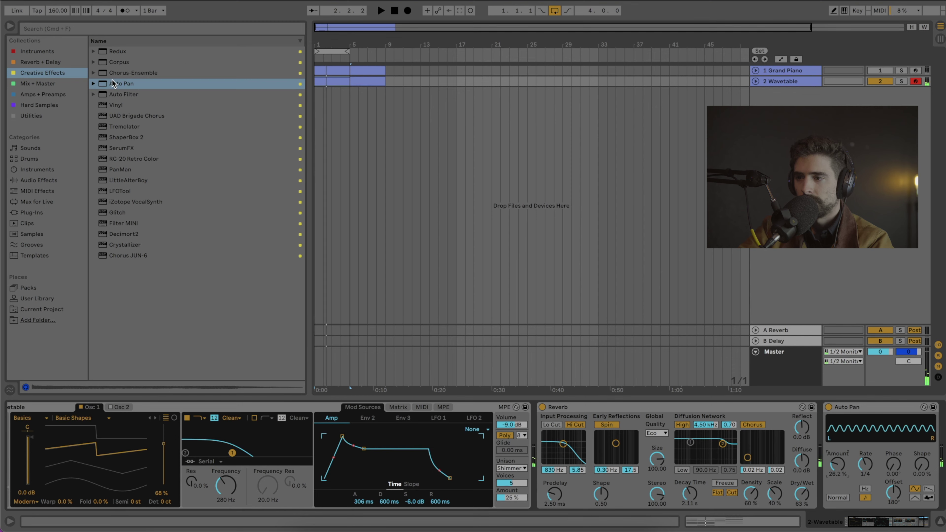
Step: Add a Wavetable as a third track with oscillator 1's position at 100% and the first filter frequency at 486 Hz
click(41, 62)
click(46, 54)
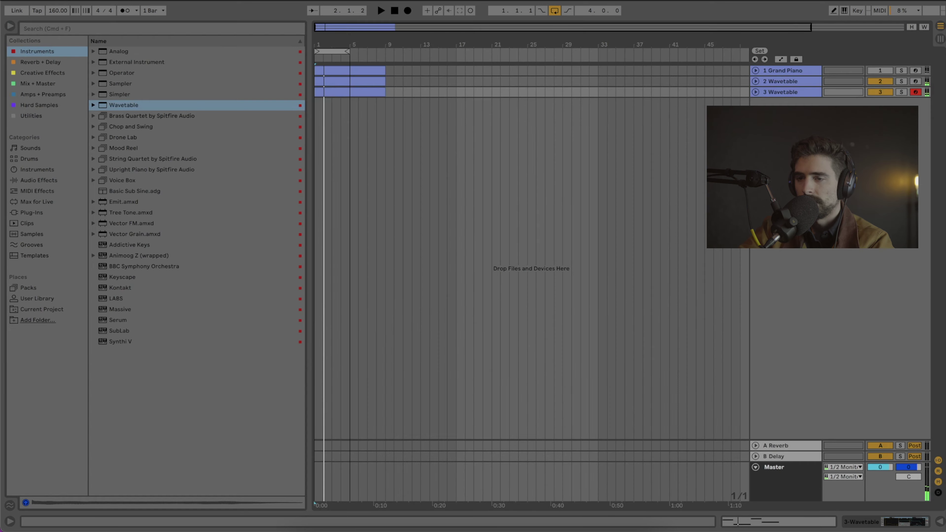
double_click(793, 92)
drag(127, 478, 93, 431)
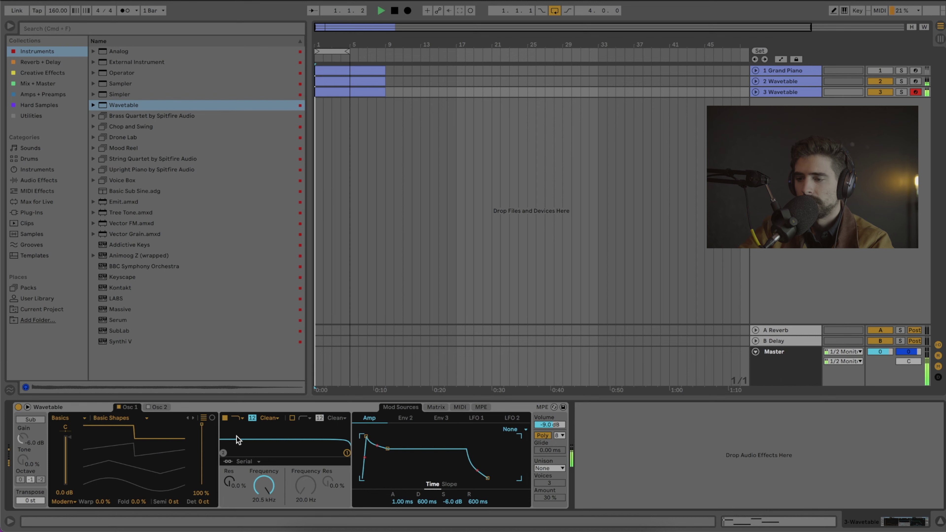
drag(264, 484, 263, 522)
key(space)
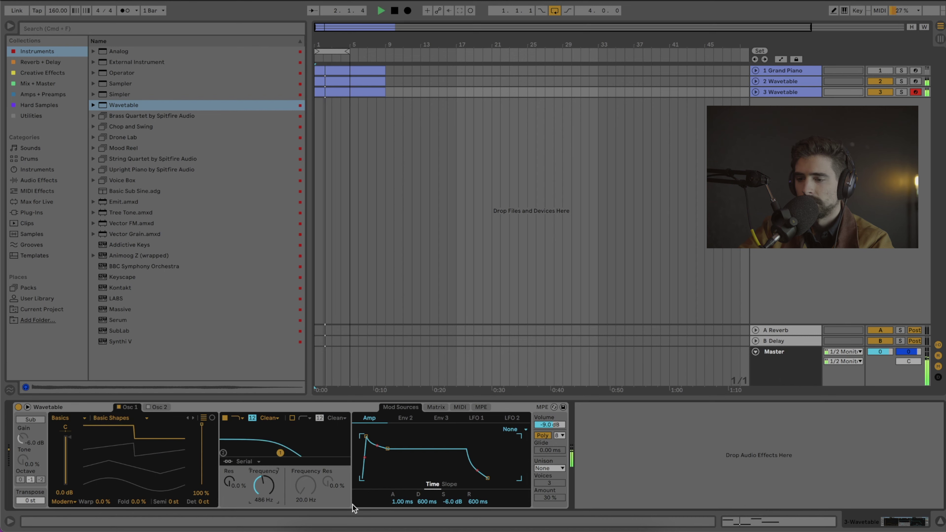
Step: Set the third track's amp sustain to 0.0 dB, unison to Classic, and voicing to Mono with an 88.4 ms glide
double_click(446, 500)
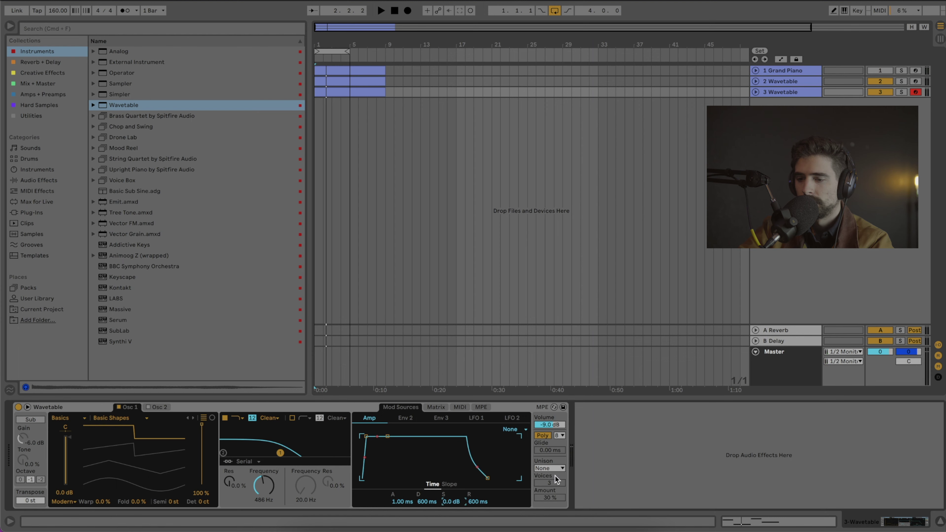
click(547, 468)
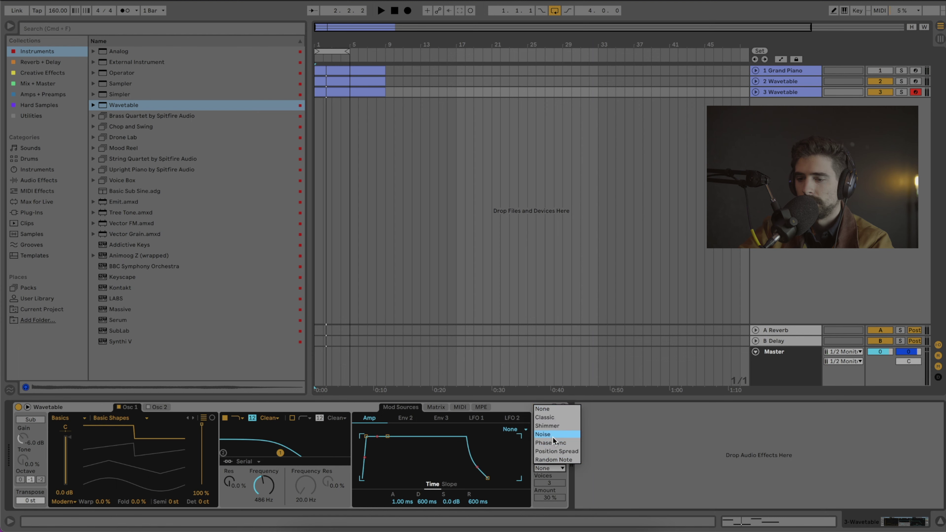
click(555, 417)
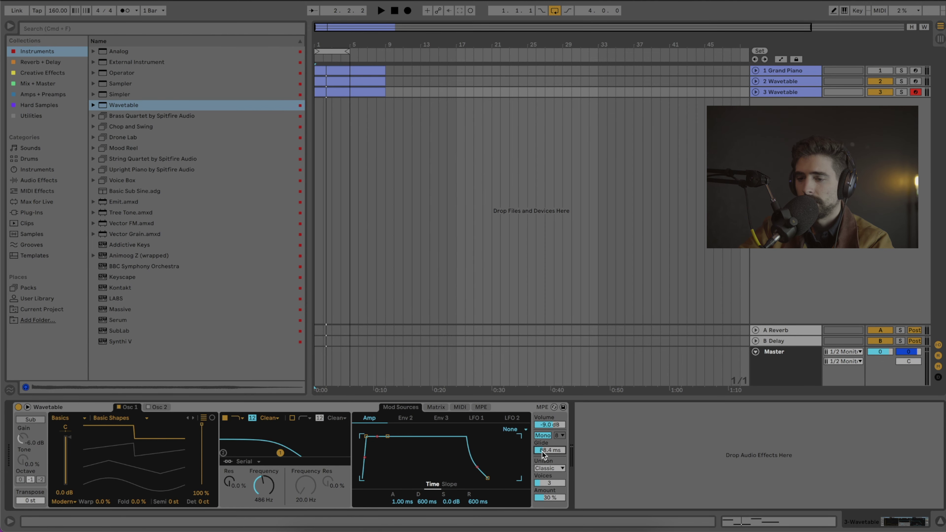
Step: Lower the third track's volume to -10.3 dB and its first filter frequency to 145 Hz during playback
key(space)
key(Tab)
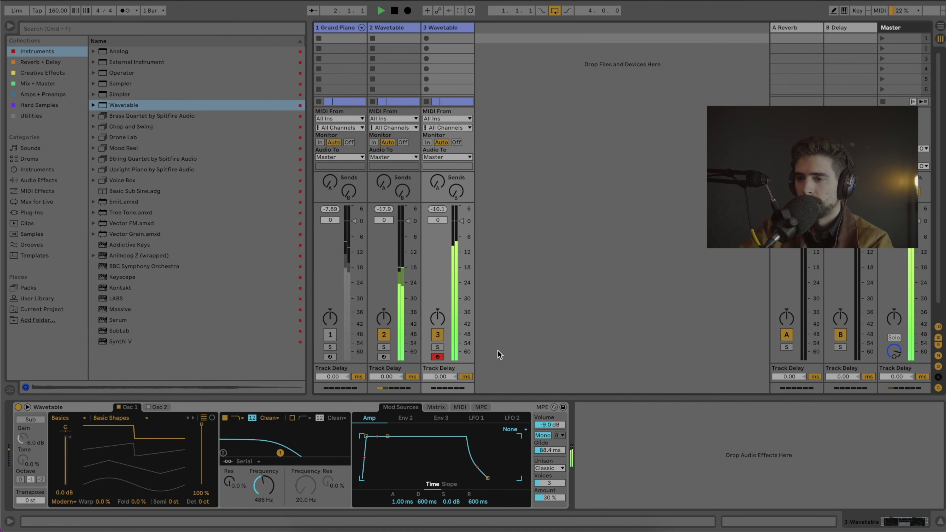
drag(461, 246, 461, 247)
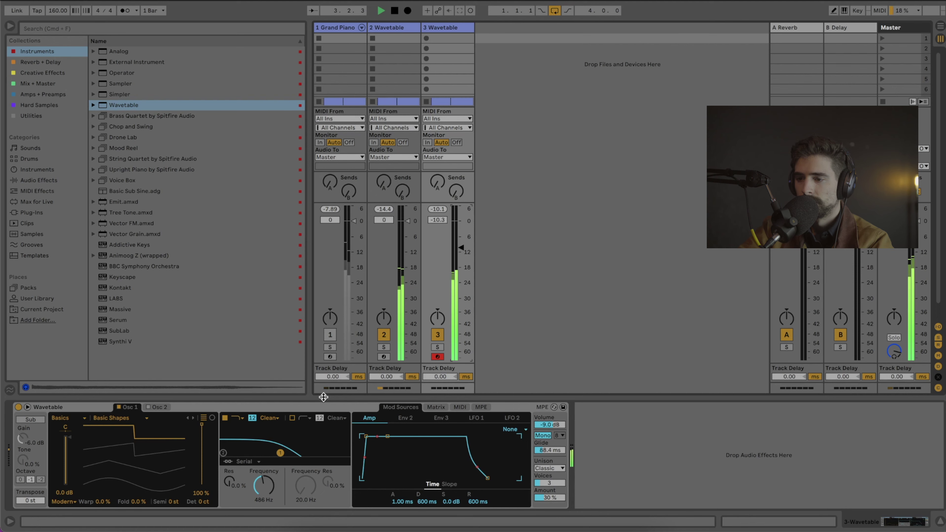
drag(262, 483, 262, 487)
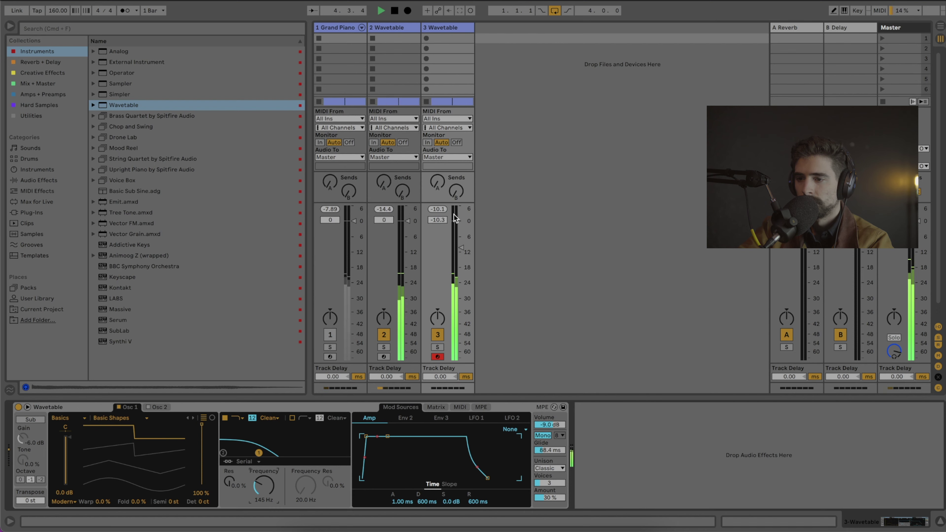
key(space)
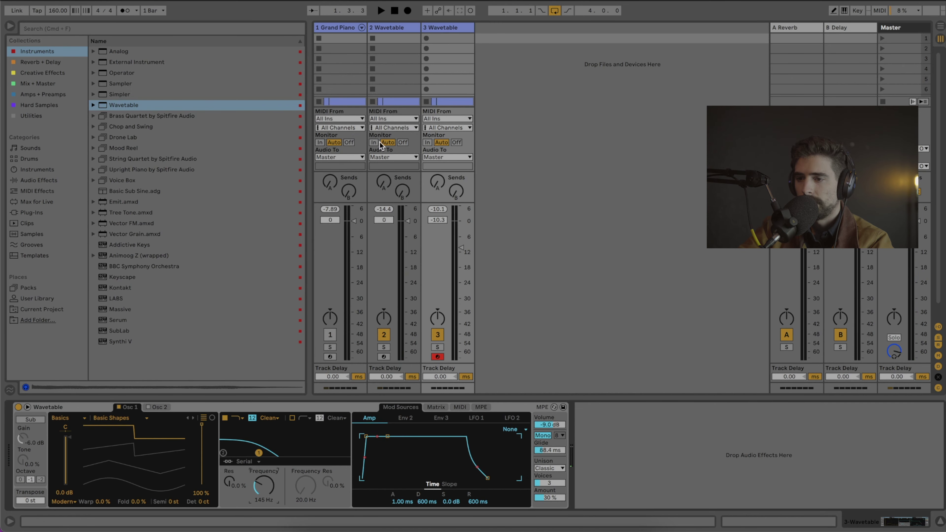
Step: Add a Wavetable as a fourth track in the arrangement, with oscillator 1's position at 48% and the first filter at 2.03 kHz
click(390, 30)
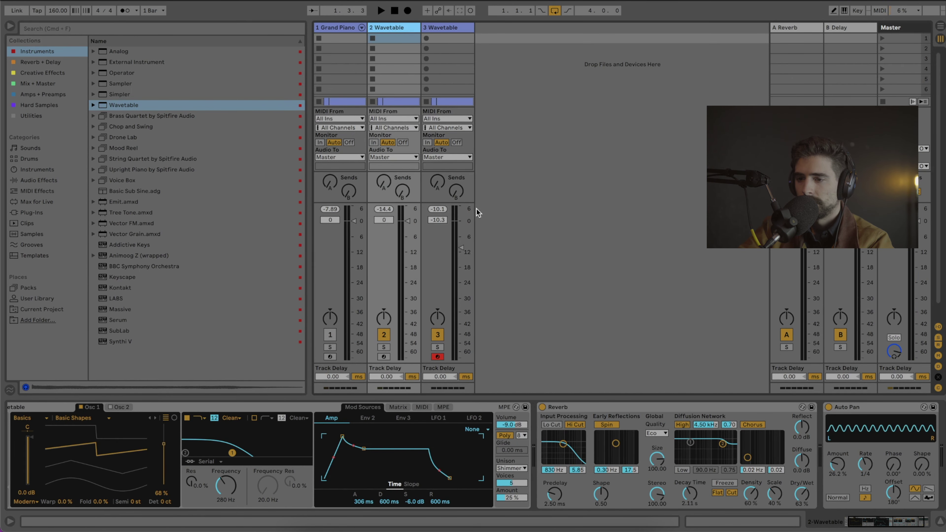
key(Tab)
click(368, 68)
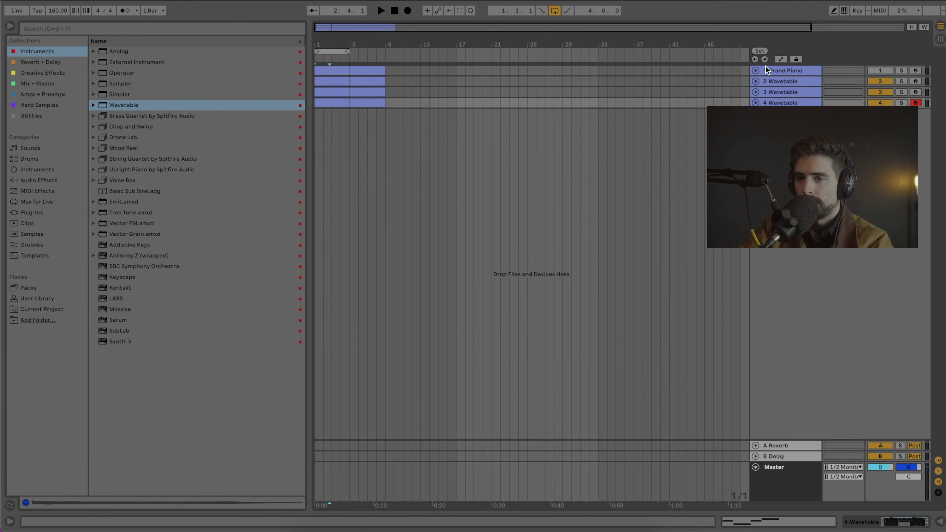
key(super+alt+l)
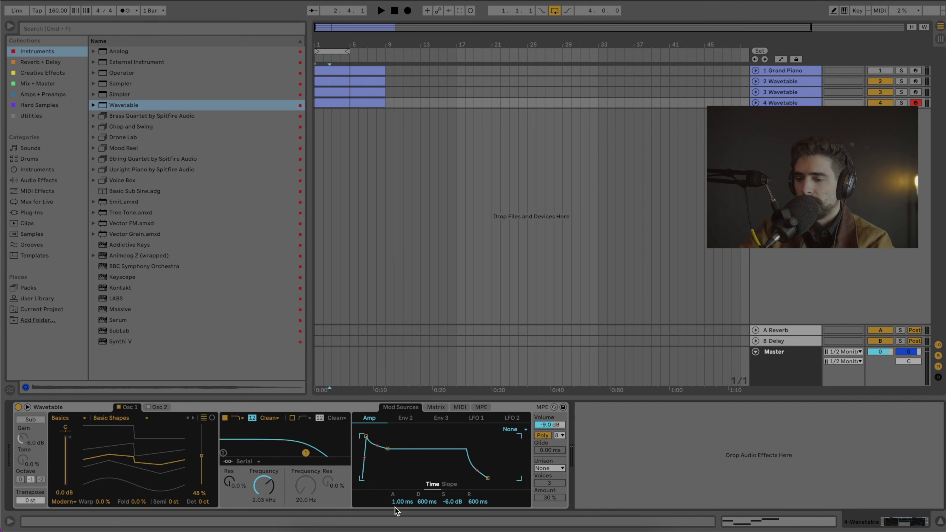
Step: Set the fourth track's amp attack to 155 ms, sustain to -3.1 dB and release to 1.10 s, in Mono with a 125 ms glide
mouse_move(395, 503)
mouse_down()
mouse_move(395, 481)
mouse_move(395, 496)
mouse_up()
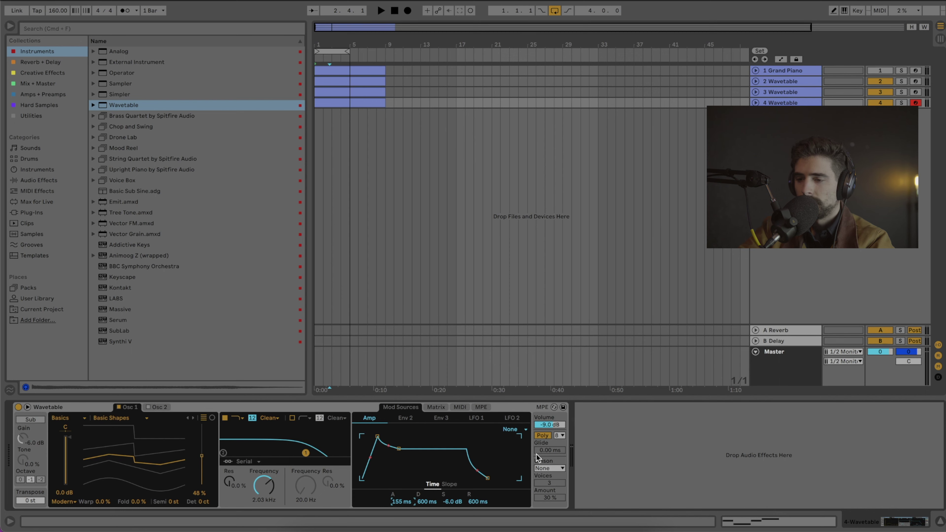
click(546, 435)
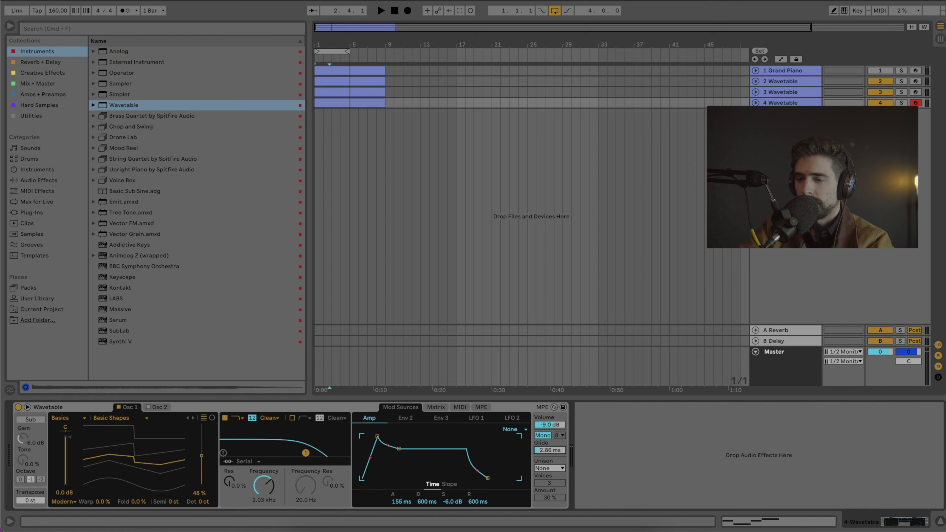
drag(455, 502, 456, 503)
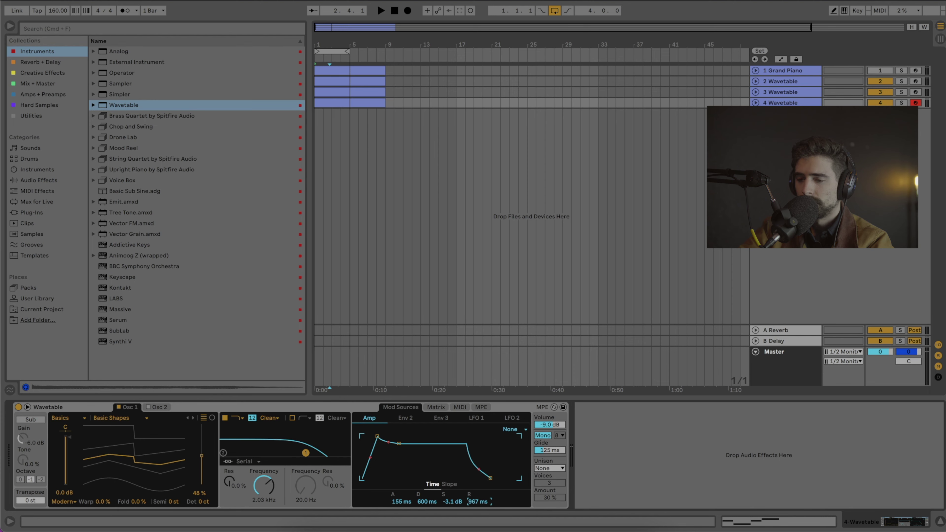
key(space)
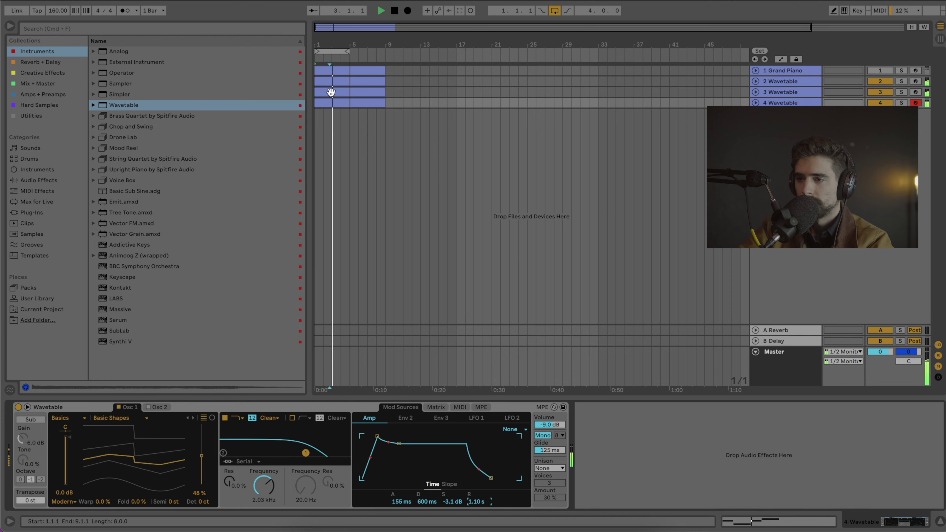
Step: Add a Reverb to the fourth track, set its dry/wet to 79% and decay time to 541 ms, and start playback
click(330, 106)
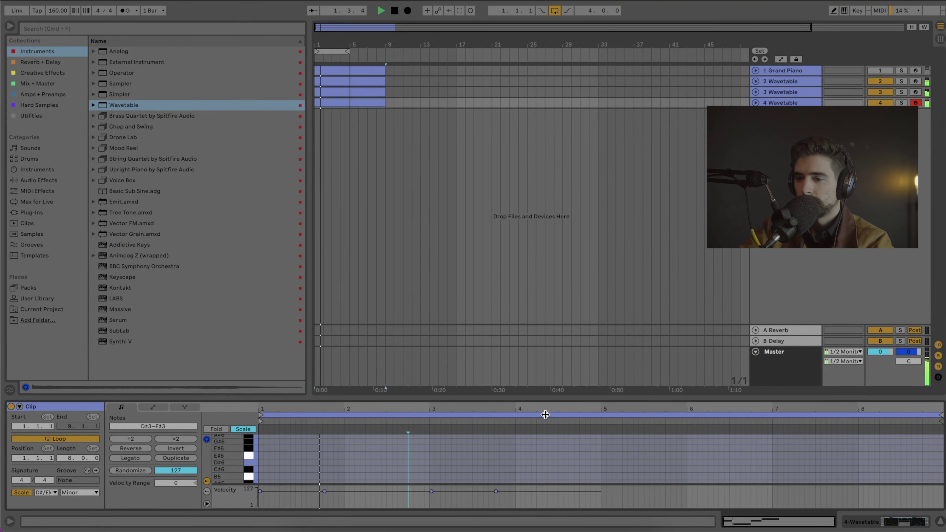
click(800, 104)
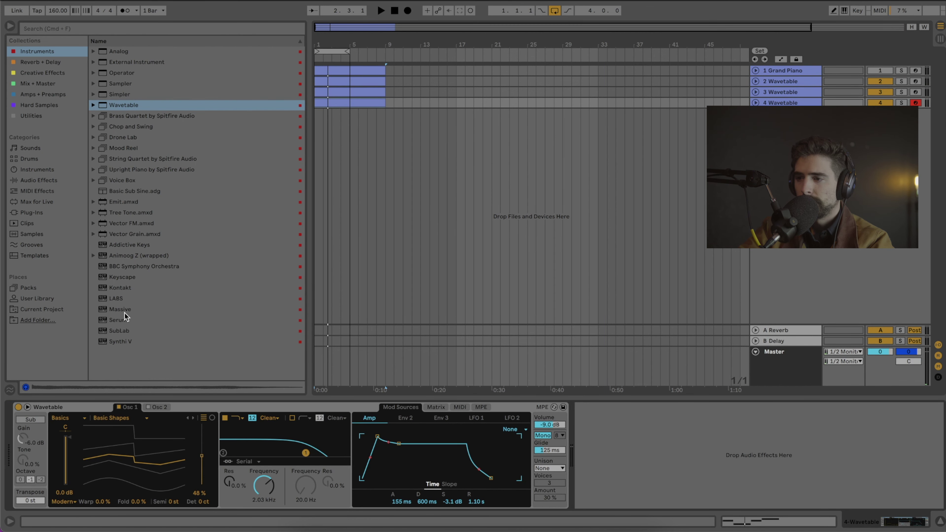
click(33, 62)
drag(116, 106, 623, 472)
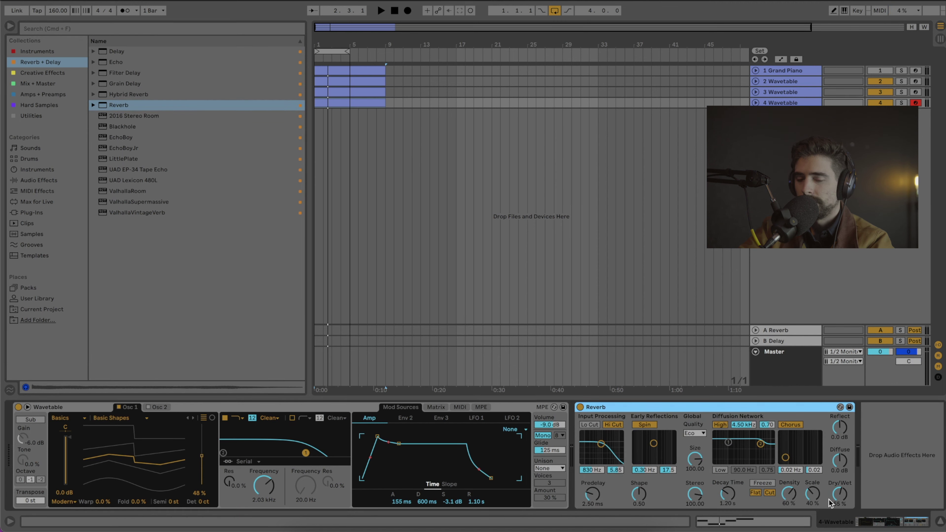
click(838, 499)
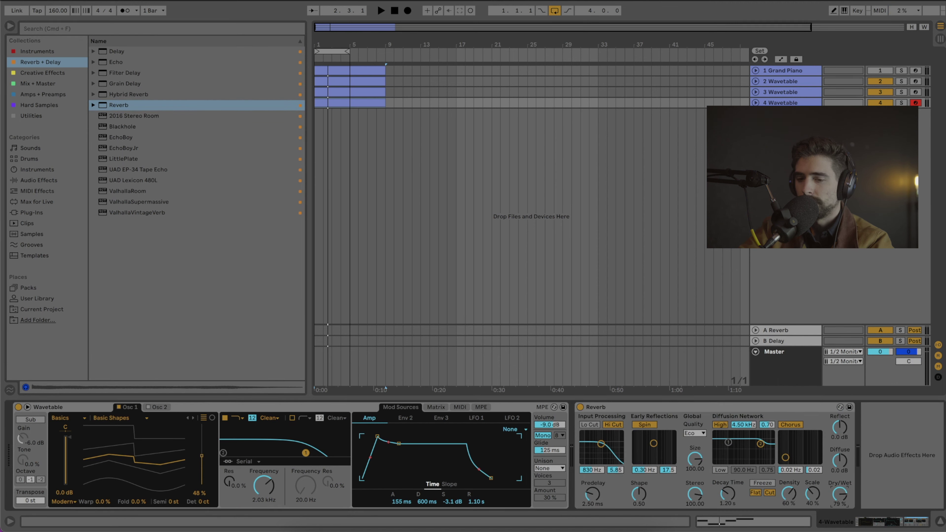
right_click(732, 495)
click(679, 478)
key(space)
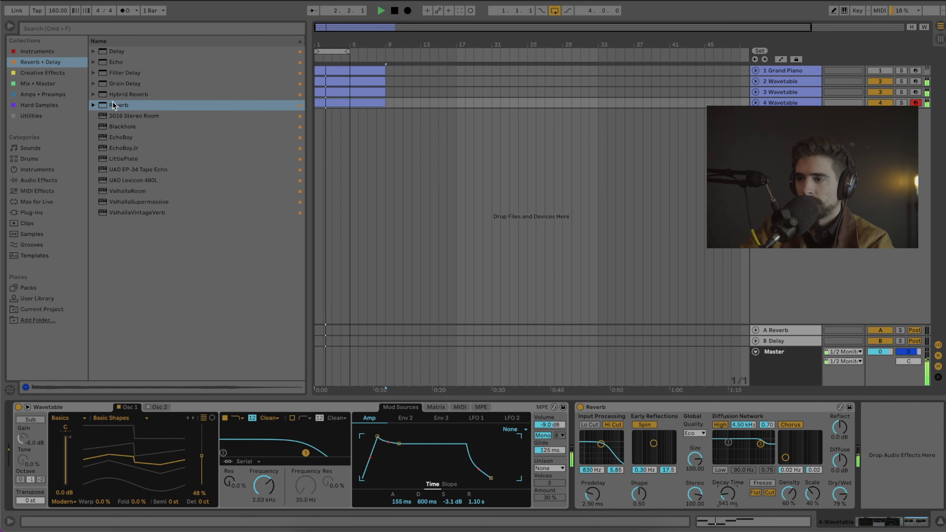
Step: Add a Grain Delay after the fourth track's Reverb with pitch 12.0, dry/wet 15% and an unsynced delay time
drag(116, 87, 865, 450)
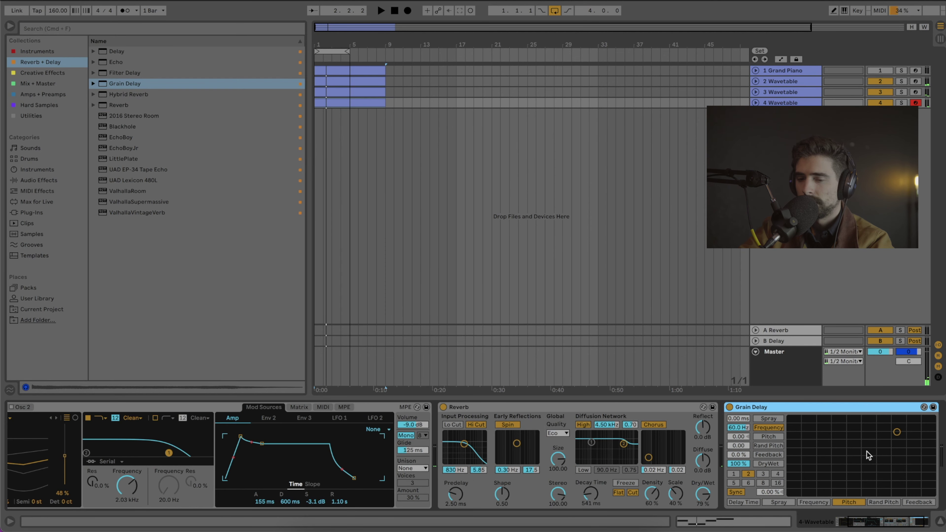
drag(738, 436, 738, 413)
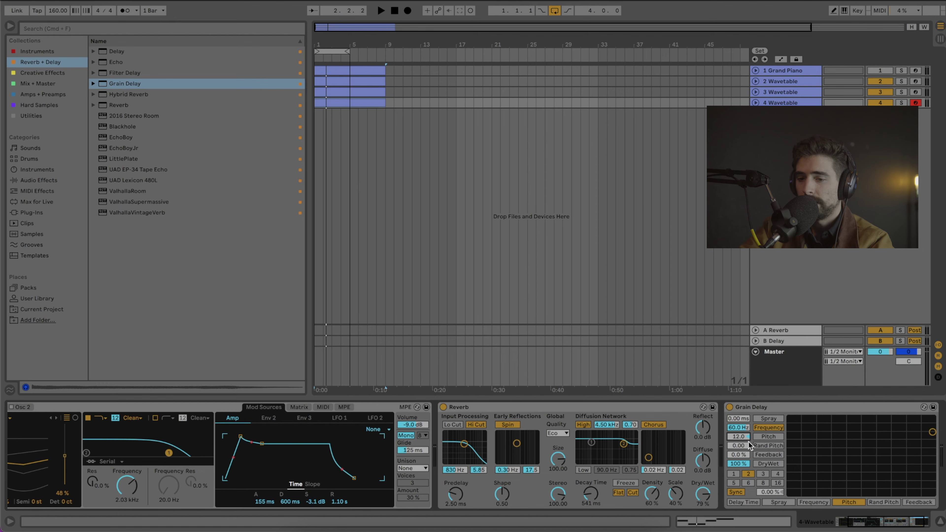
drag(738, 464, 738, 466)
click(737, 492)
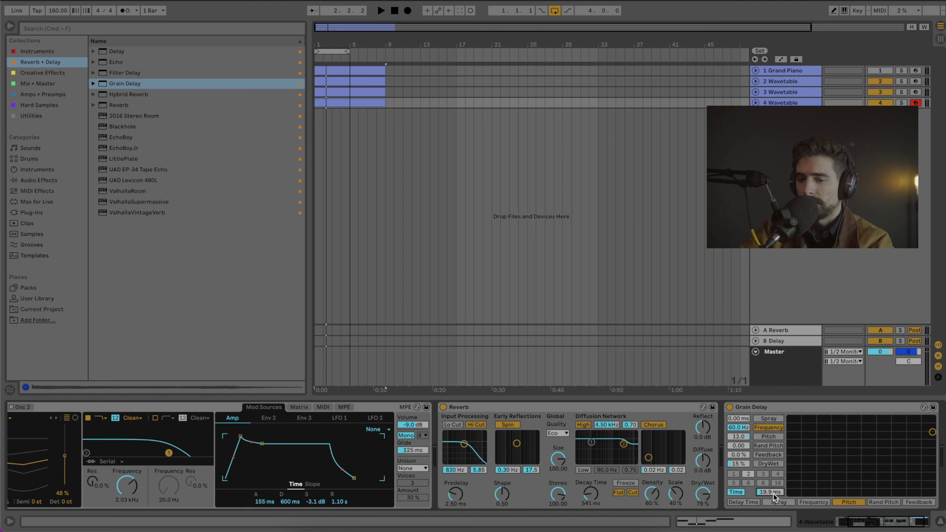
Step: Set the Grain Delay's frequency to 2.99 Hz, delay time to 64.5 ms and dry/wet to 34% while listening
drag(737, 427, 737, 434)
key(space)
drag(737, 427, 769, 479)
Step: Add an Echo after the Grain Delay and adjust its dry/wet mix during playback
scroll(731, 425, right, 2)
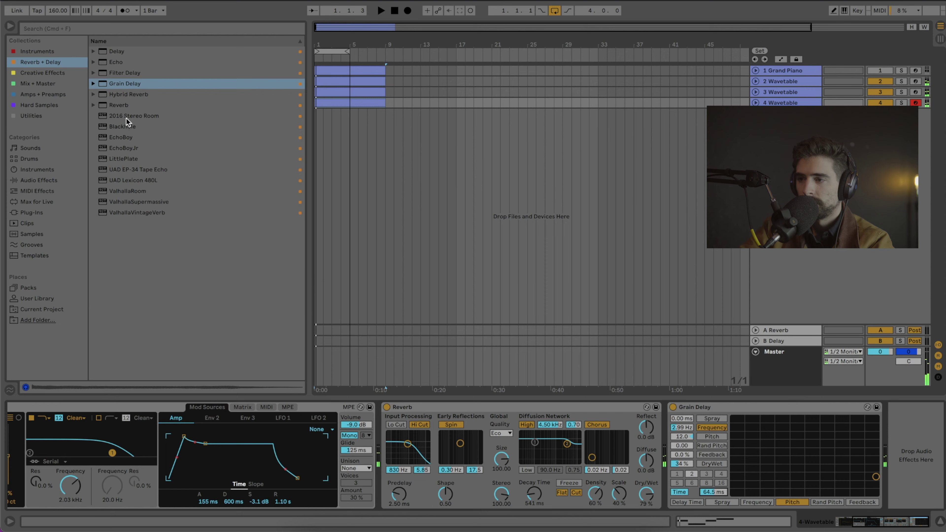
drag(116, 61, 912, 499)
key(space)
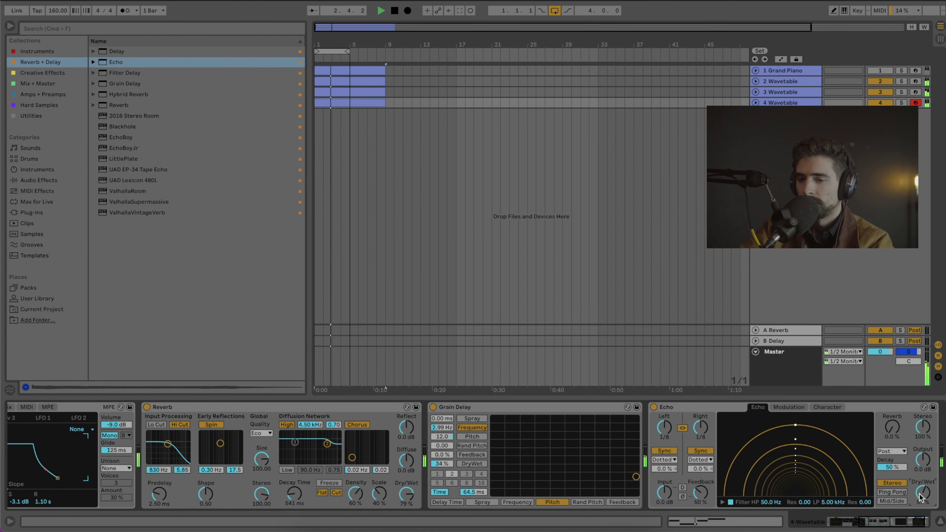
Step: Add a fifth Wavetable track with a 259 ms amp decay, -inf dB sustain and the first filter frequency at 8.71 kHz
click(365, 69)
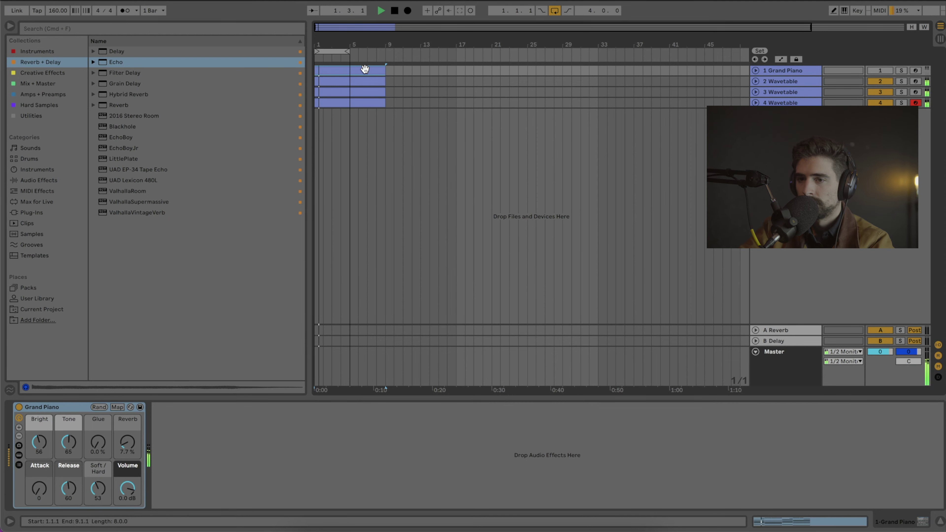
key(space)
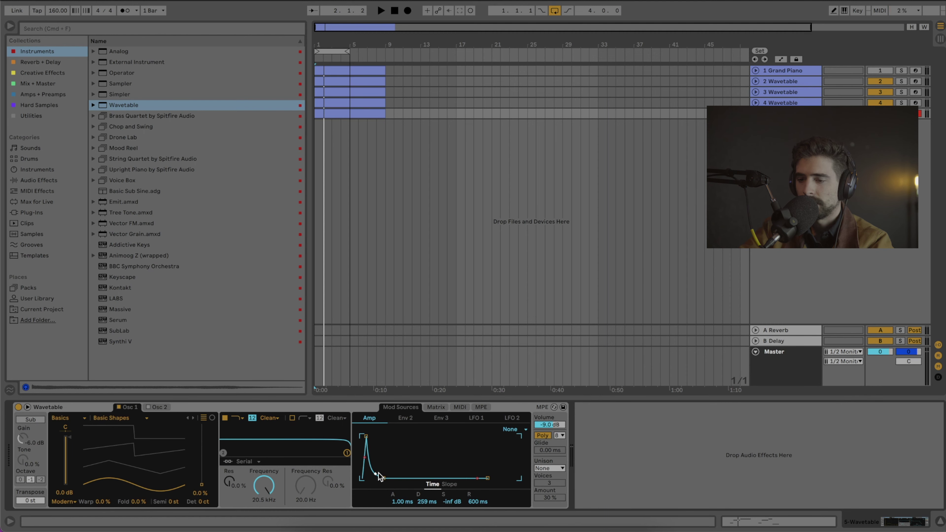
drag(346, 453, 332, 451)
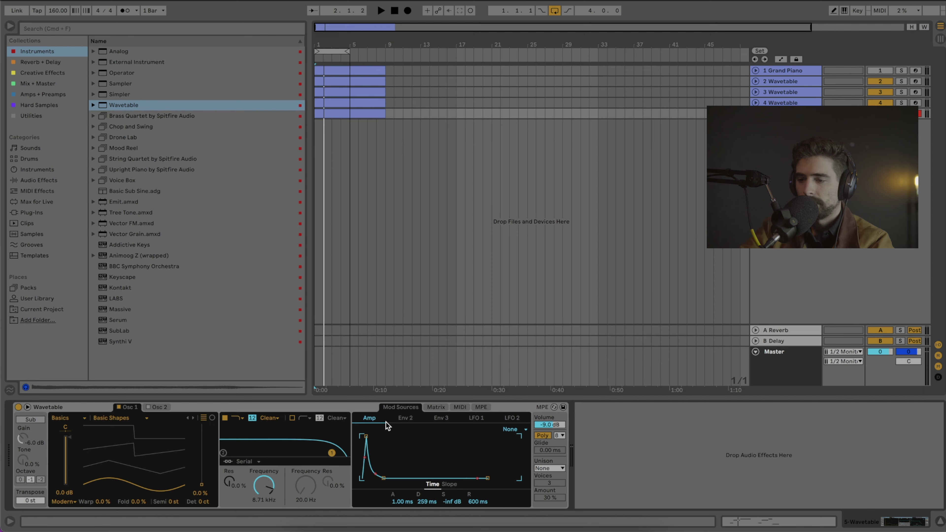
Step: Set the amp envelope's modulation of the first filter's frequency to -45 in the fifth track's Wavetable while listening
click(436, 407)
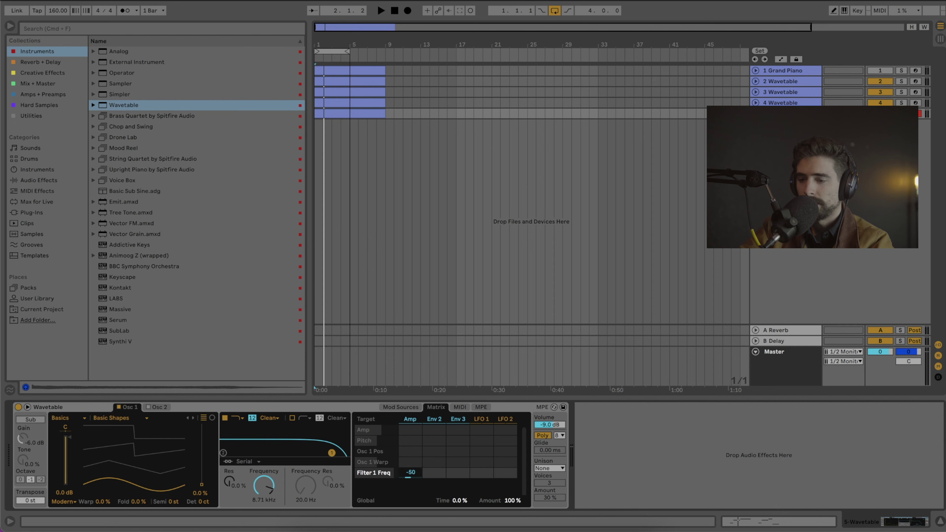
key(space)
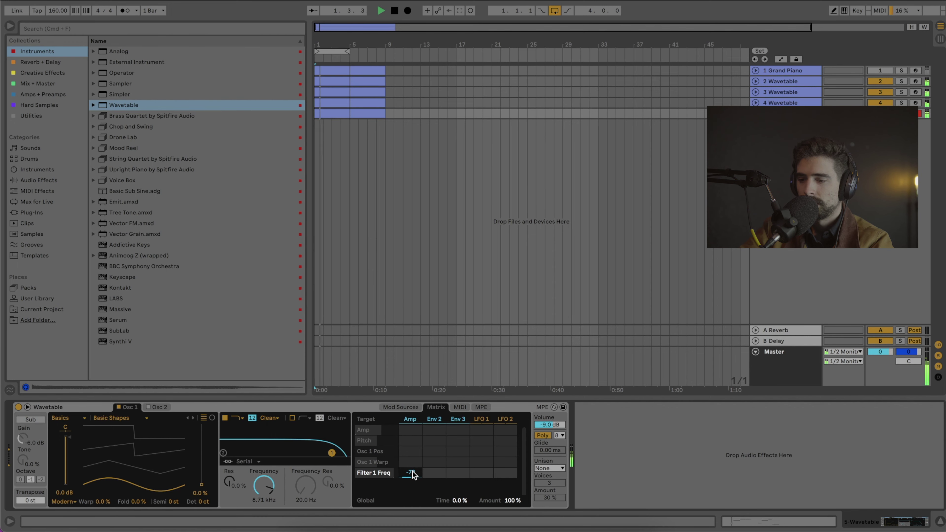
key(space)
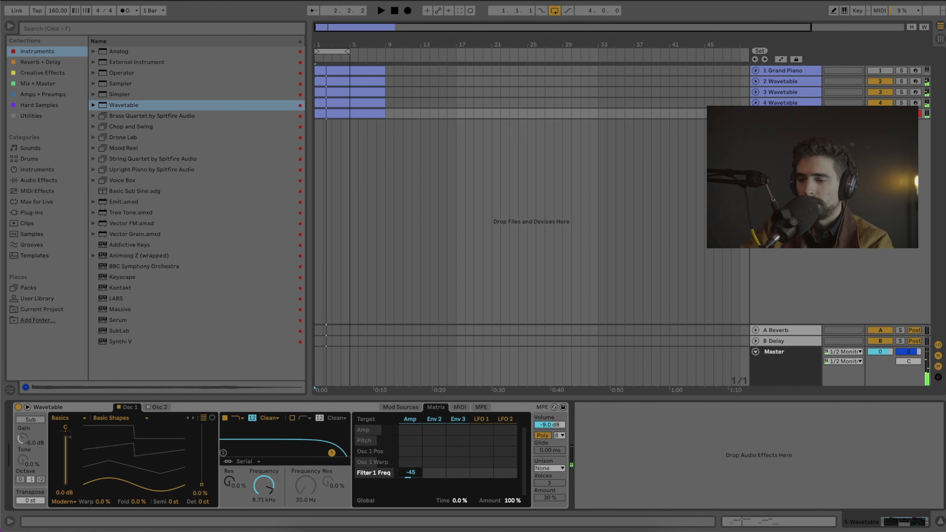
Step: During playback, set the first filter's resonance to 42% and the amp envelope's decay to 2.75 s
key(space)
drag(229, 481, 229, 464)
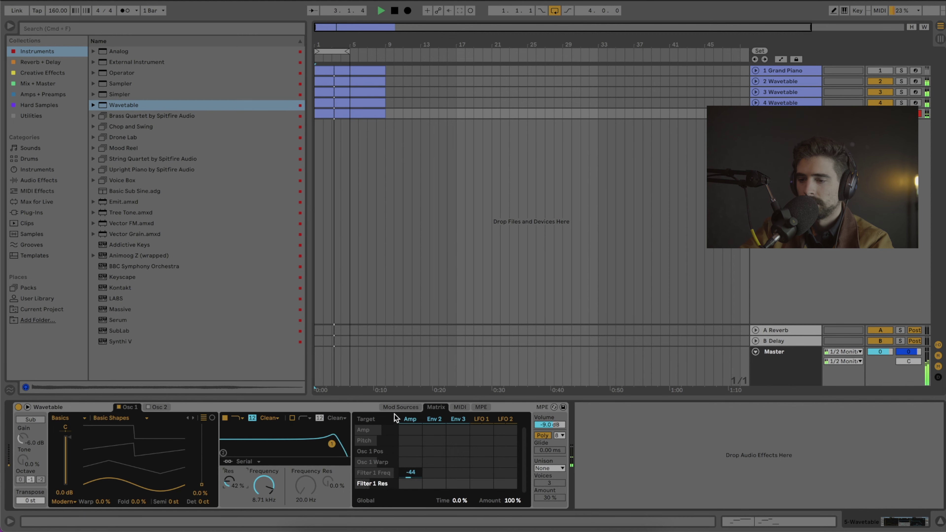
click(402, 407)
drag(382, 475, 398, 479)
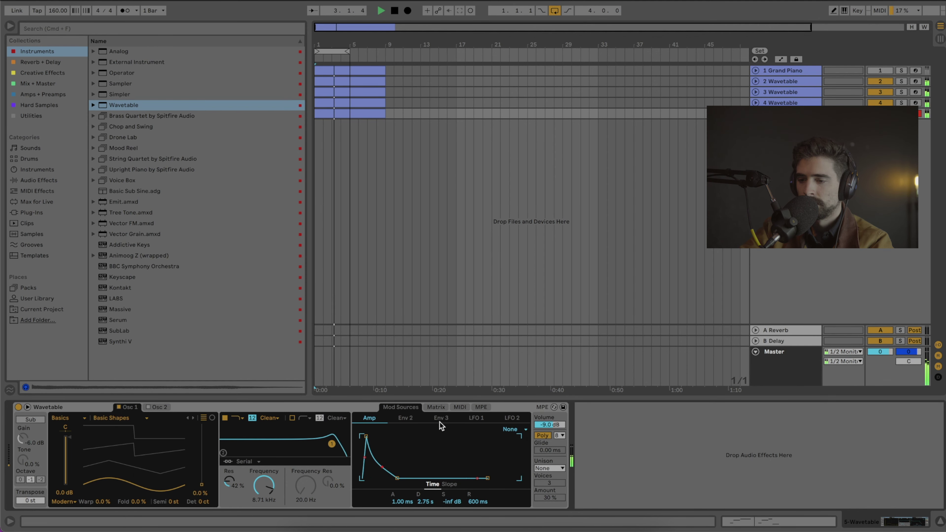
Step: Set the amp envelope's modulation of the first filter's frequency to 61 and the filter frequency to 43.2 Hz
click(435, 407)
drag(410, 472, 410, 460)
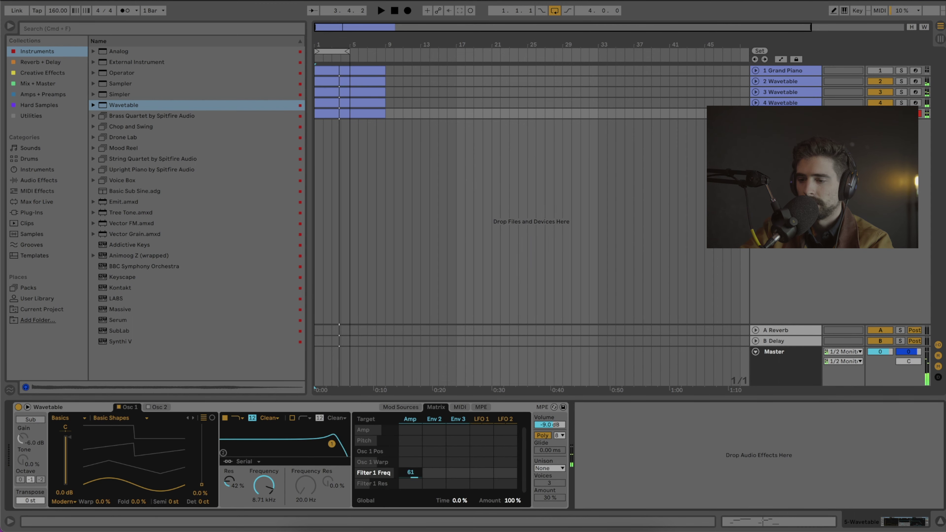
mouse_move(263, 484)
mouse_down()
mouse_move(264, 527)
mouse_move(267, 487)
mouse_up()
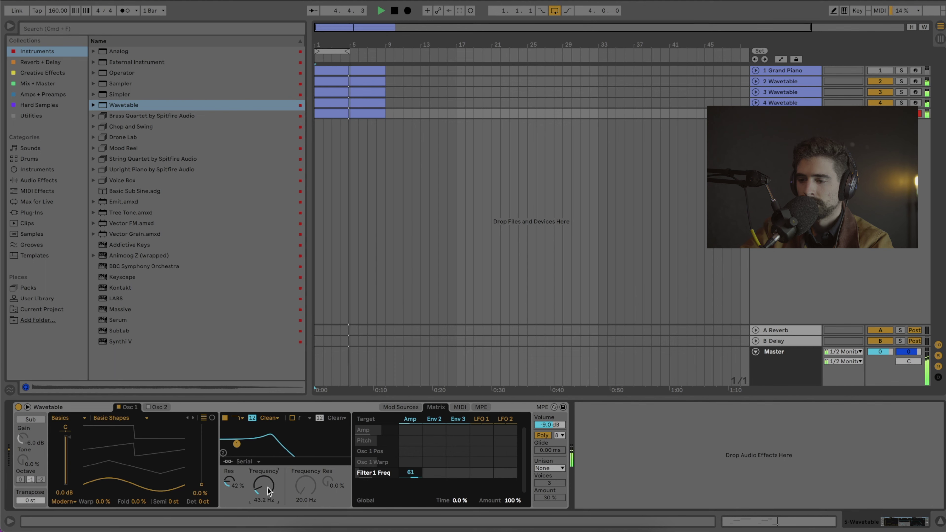
key(space)
Step: Switch oscillator 1 to the Harmonic Series wavetable and set its wavetable position to 36% during playback
drag(153, 445, 152, 437)
click(114, 417)
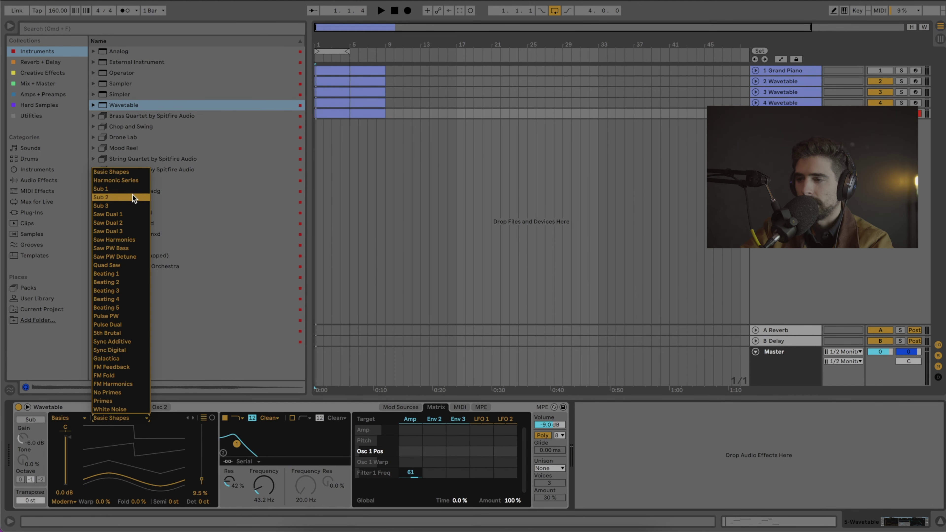
click(127, 187)
click(135, 180)
key(space)
drag(139, 439, 139, 419)
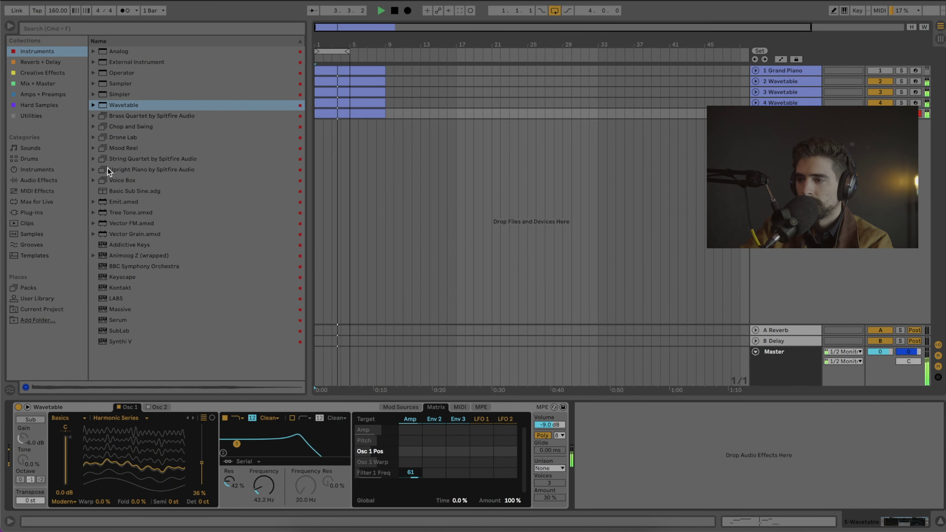
Step: Add a Redux effect after the fifth track's Wavetable and lower its rate to 10.4 kHz while listening
click(42, 73)
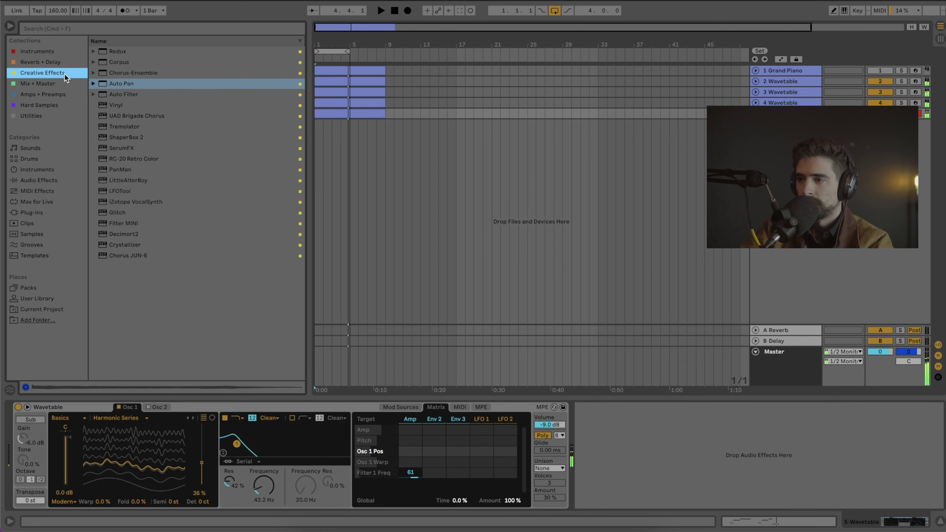
click(39, 180)
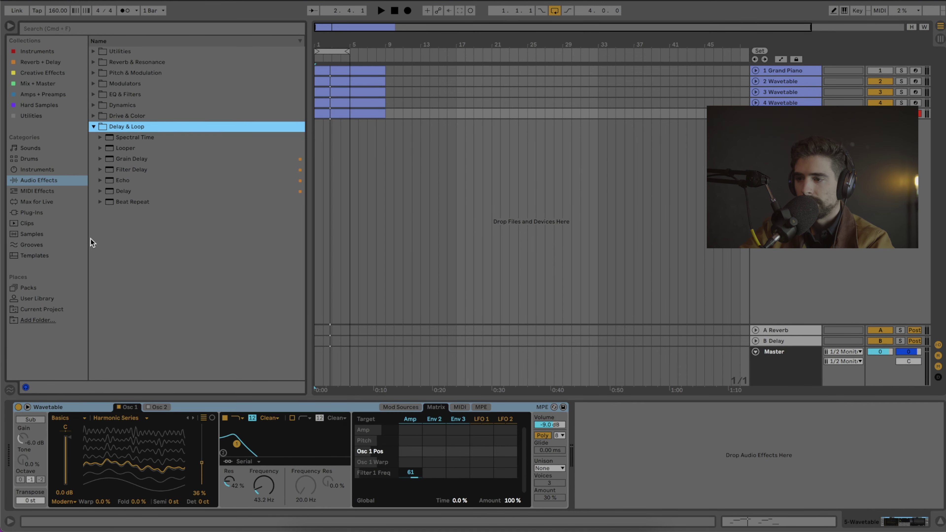
click(95, 114)
click(123, 181)
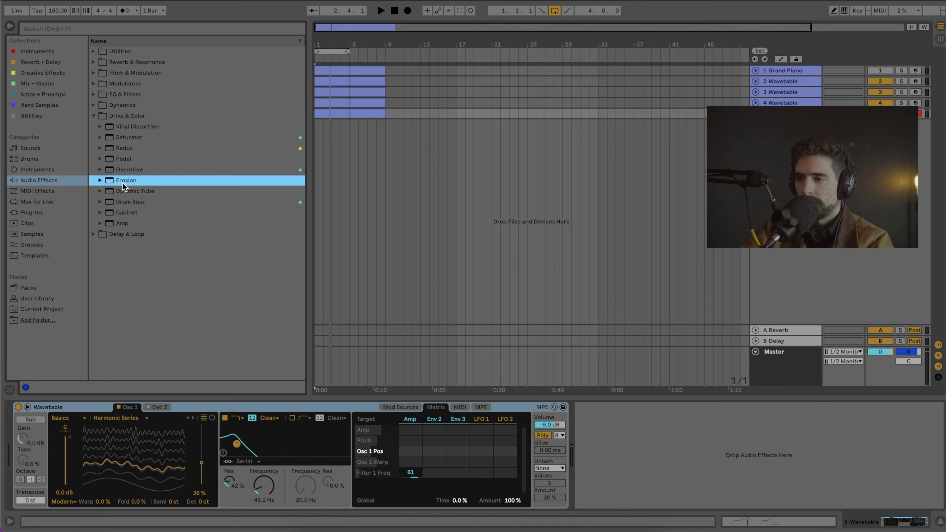
drag(128, 148, 644, 444)
key(space)
click(596, 434)
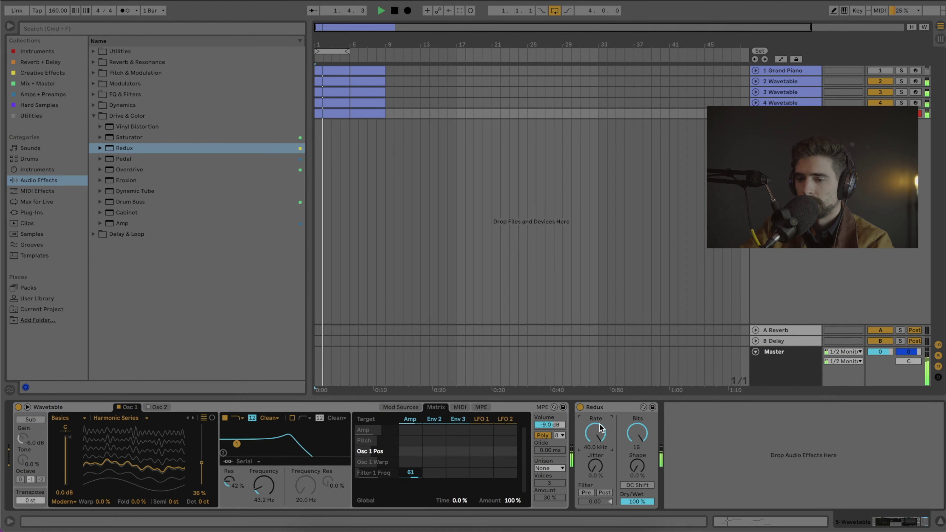
drag(597, 437, 597, 417)
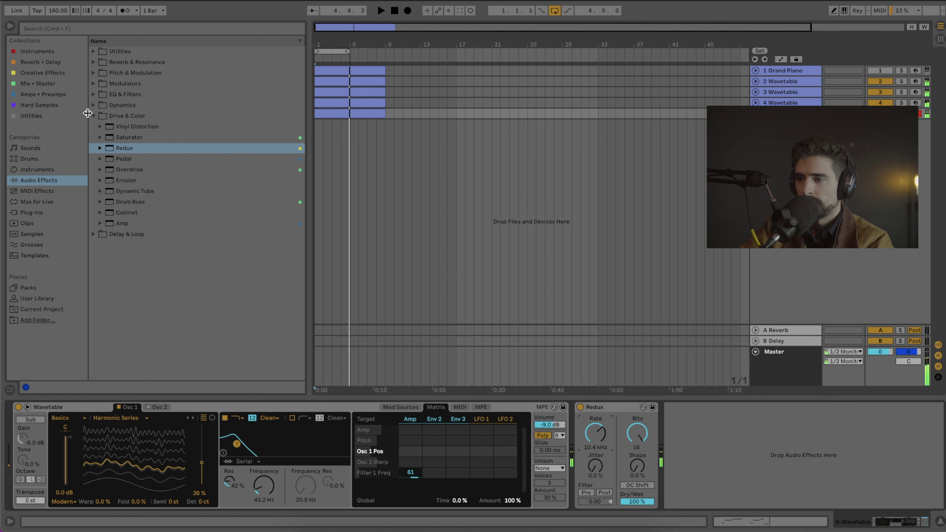
Step: Add a Reverb after the Redux with dry/wet at 42% and listen to the result
click(93, 115)
click(94, 73)
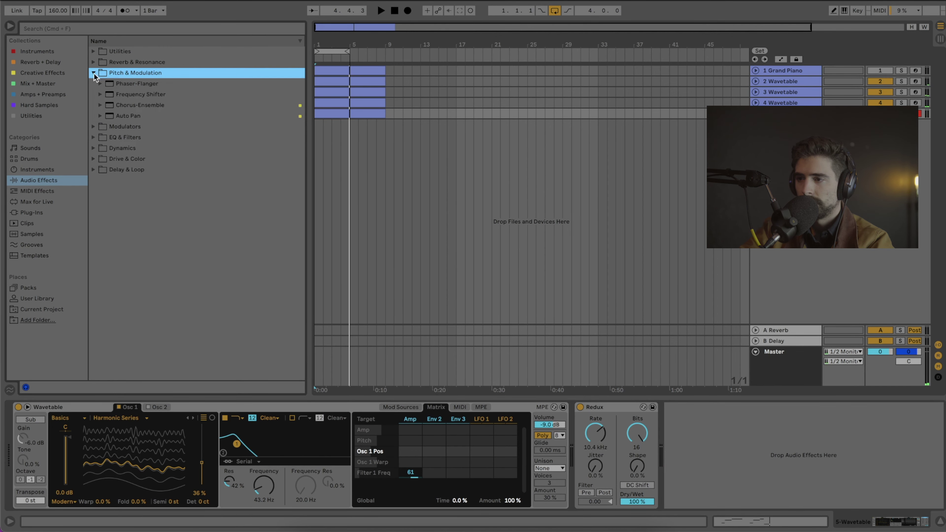
click(94, 73)
click(93, 62)
drag(108, 99, 810, 477)
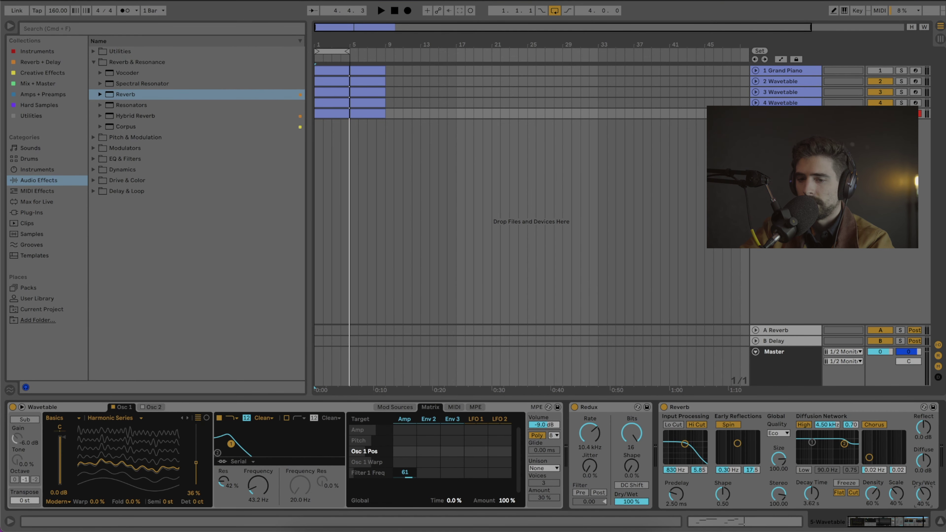
key(space)
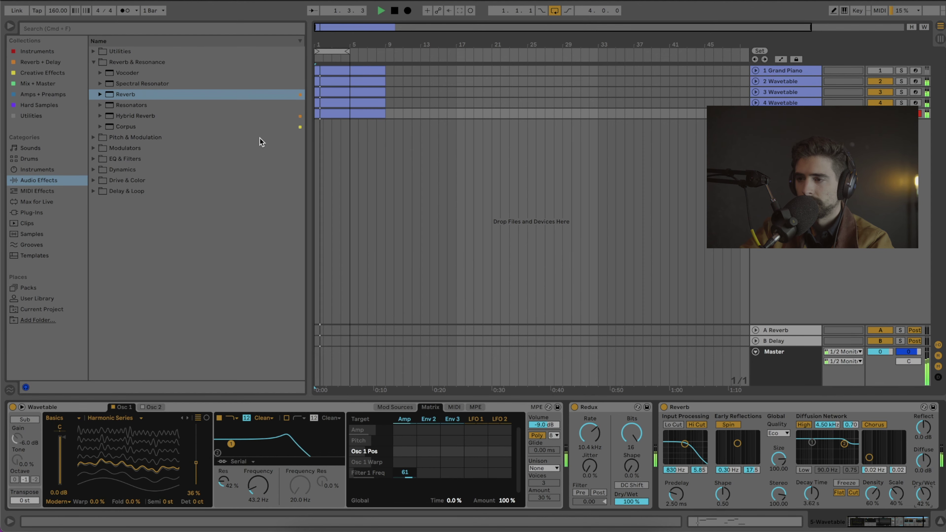
click(93, 62)
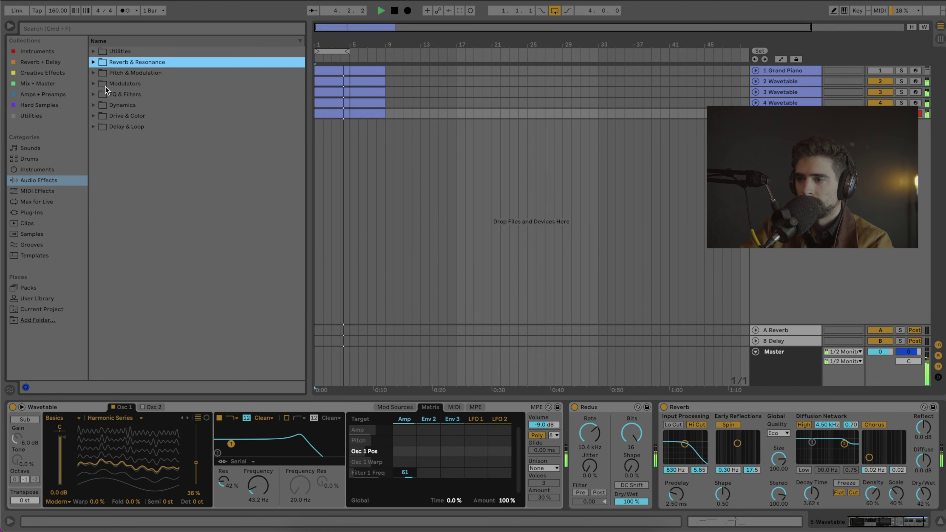
Step: Lower the fifth track's volume to -8.7 dB in the mixer during playback
key(Tab)
drag(569, 221, 567, 243)
key(Tab)
key(Tab)
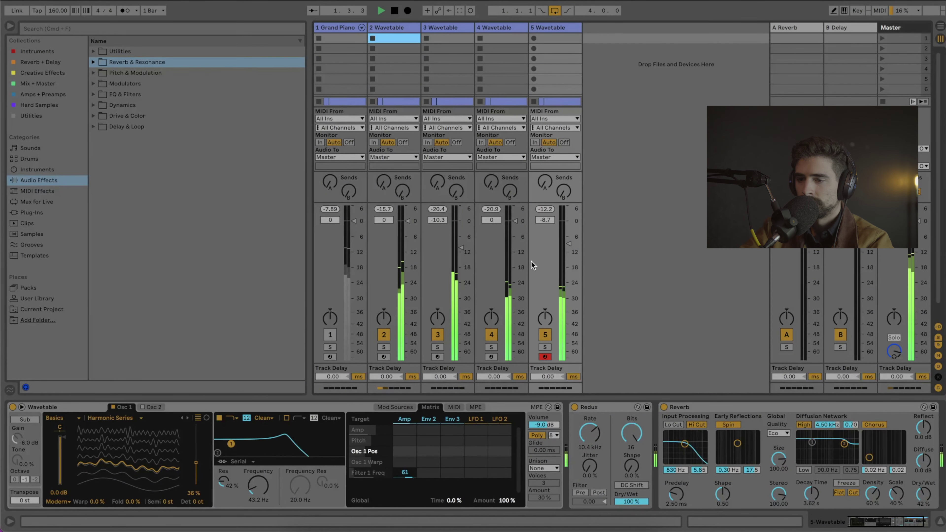
key(space)
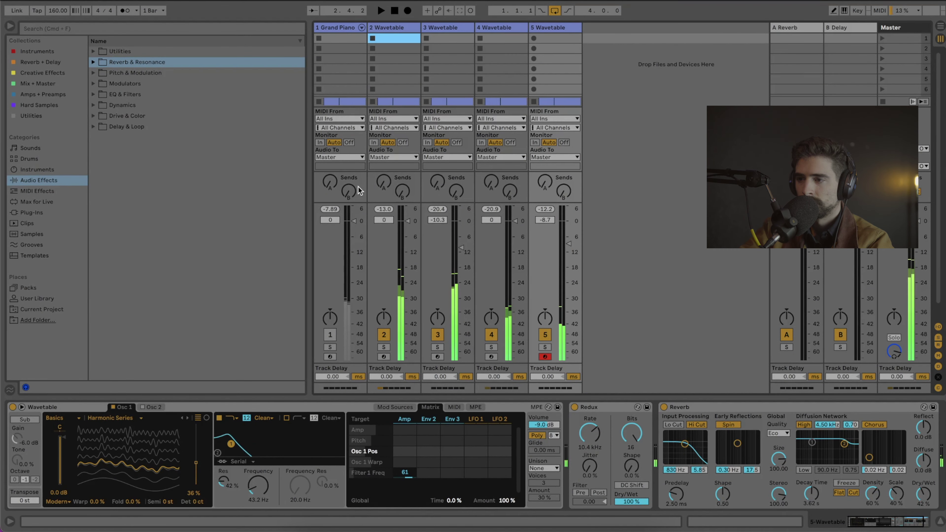
Step: Add a Delay after the Reverb with unlinked, unsynced times of 1.00 ms left and 15.2 ms right
click(120, 126)
drag(117, 196, 928, 457)
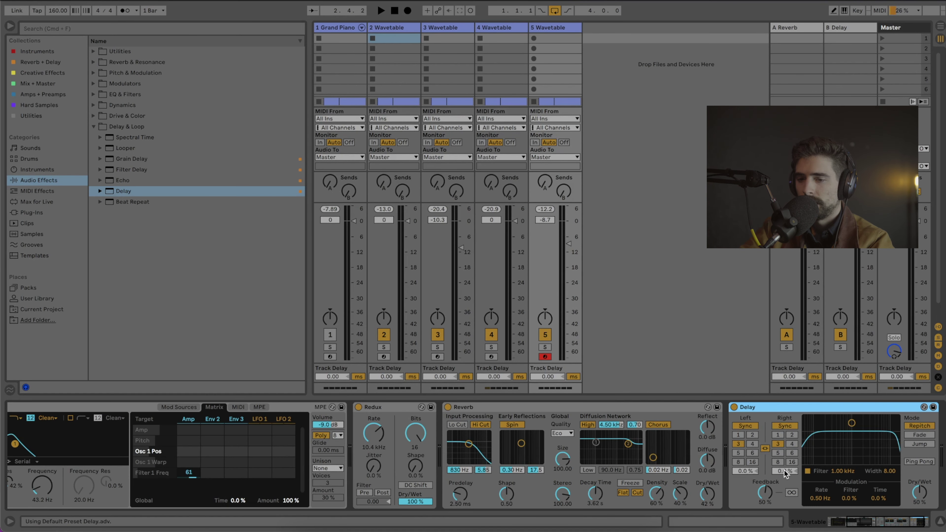
click(782, 428)
click(764, 449)
click(745, 427)
click(749, 427)
click(784, 427)
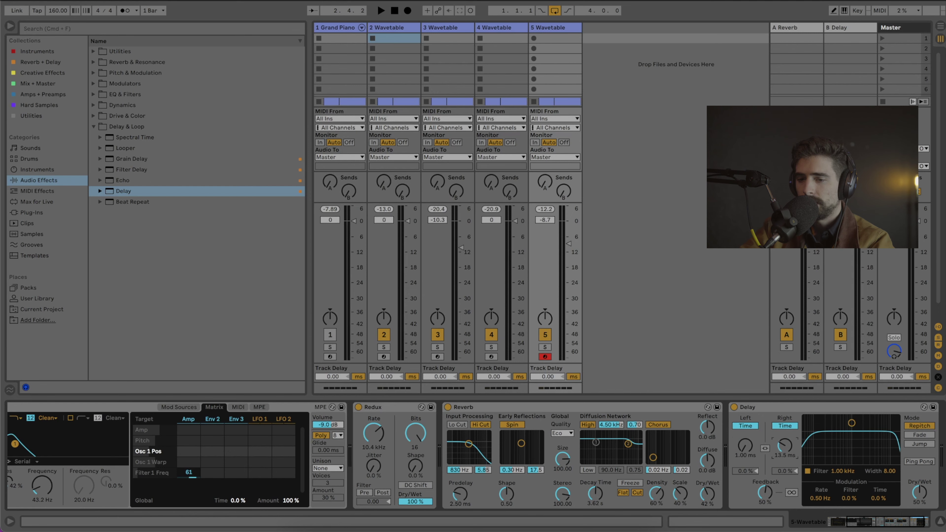
key(space)
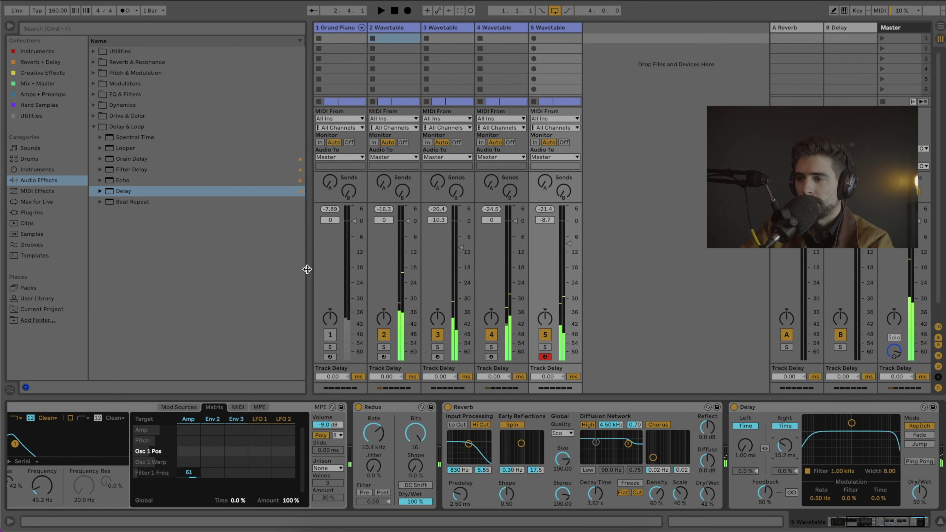
Step: Add an Echo after the fifth track's Delay and set its dry/wet to 29% while listening
drag(116, 190, 935, 475)
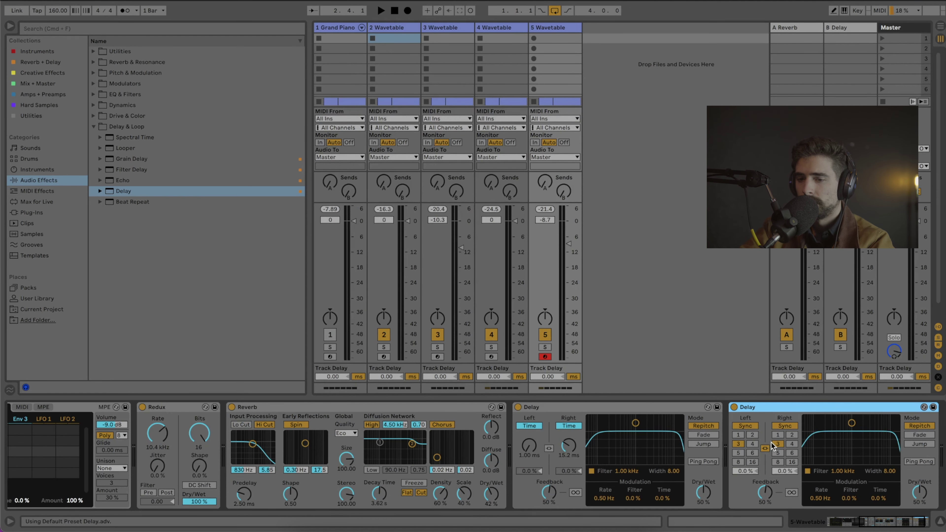
key(Delete)
drag(129, 180, 857, 470)
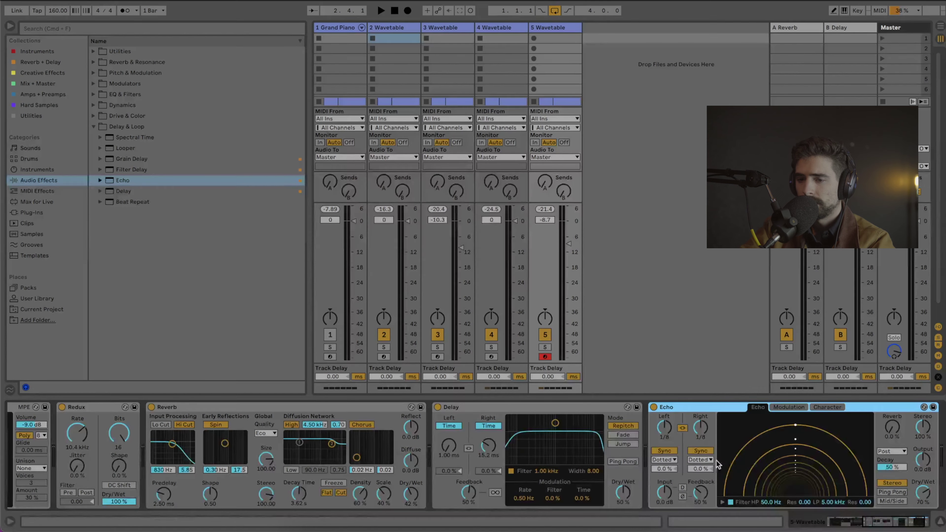
key(space)
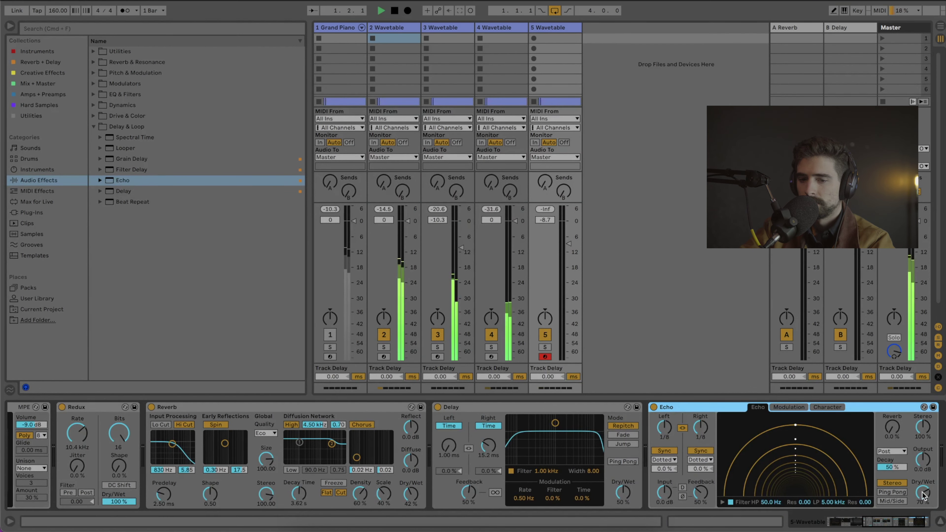
drag(923, 492, 922, 506)
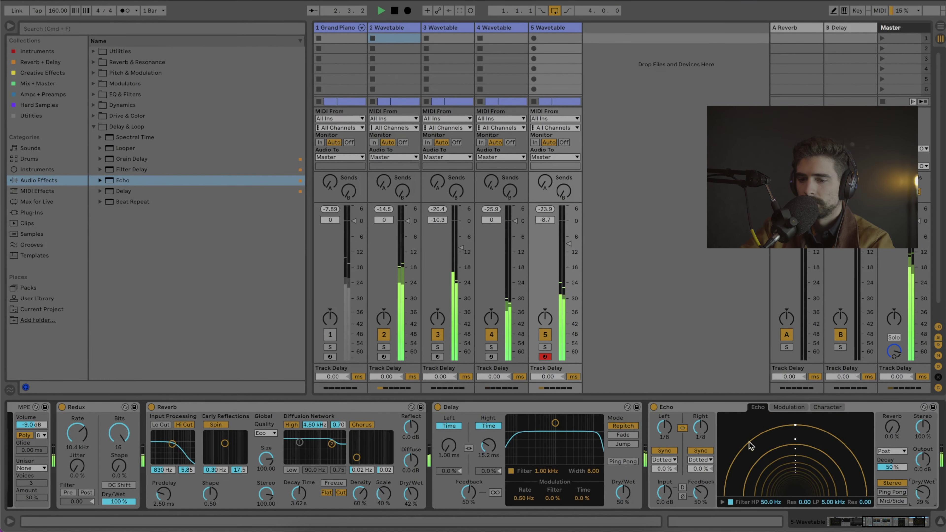
Step: Set both Echo channels to 1/4 in Notes timing, with 37% feedback and 10% reverb
drag(663, 426, 664, 434)
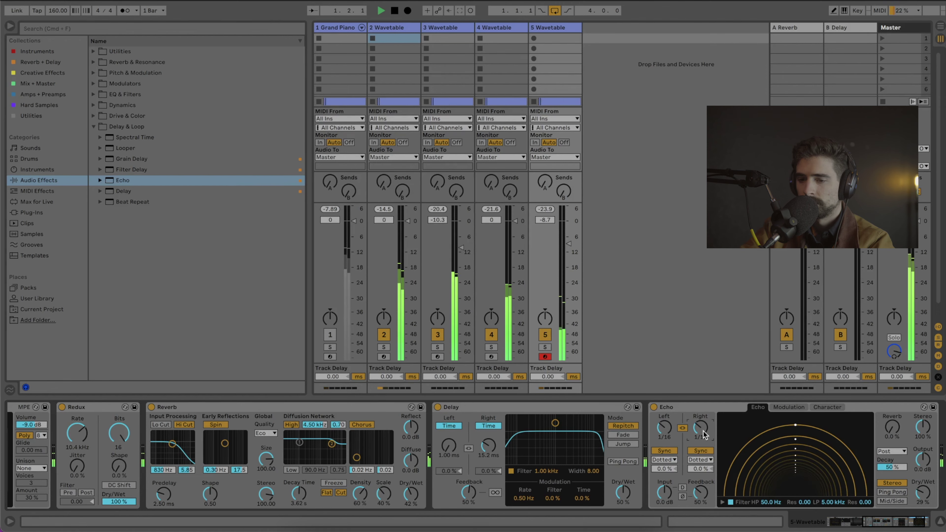
drag(704, 434, 703, 425)
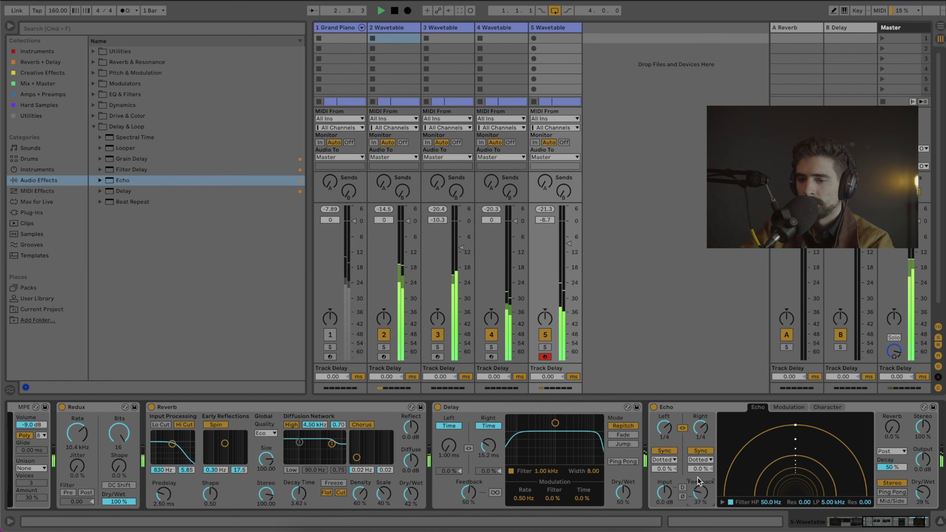
click(700, 459)
click(688, 468)
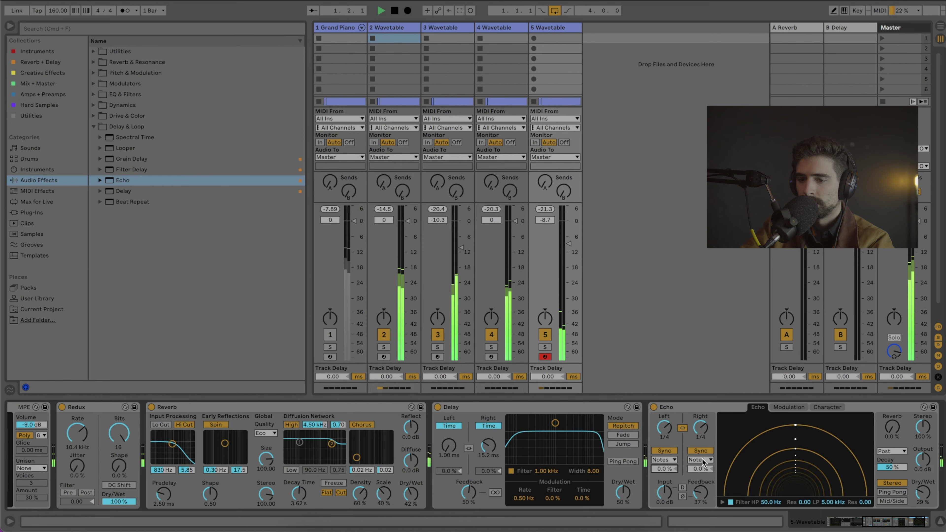
drag(899, 433, 899, 428)
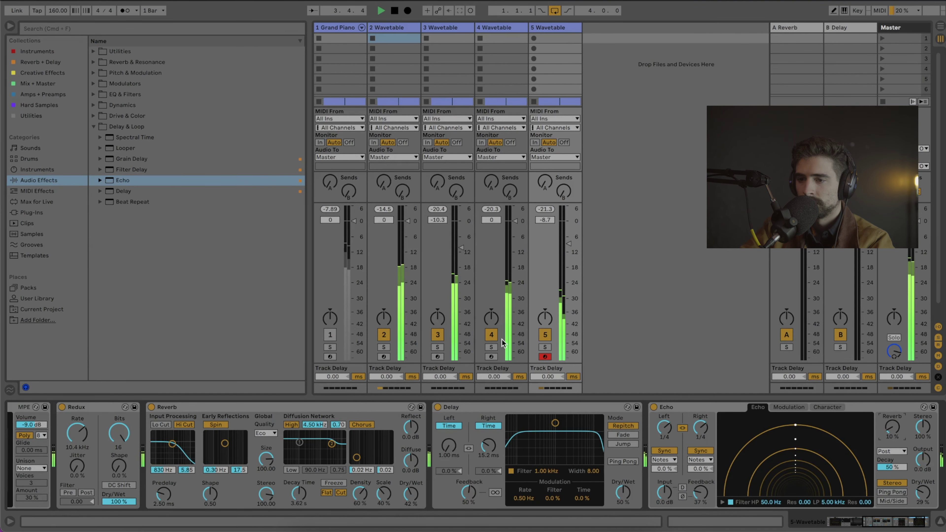
Step: Stop playback and examine the second track's device chain of Wavetable, Reverb and Auto Pan
key(Tab)
key(space)
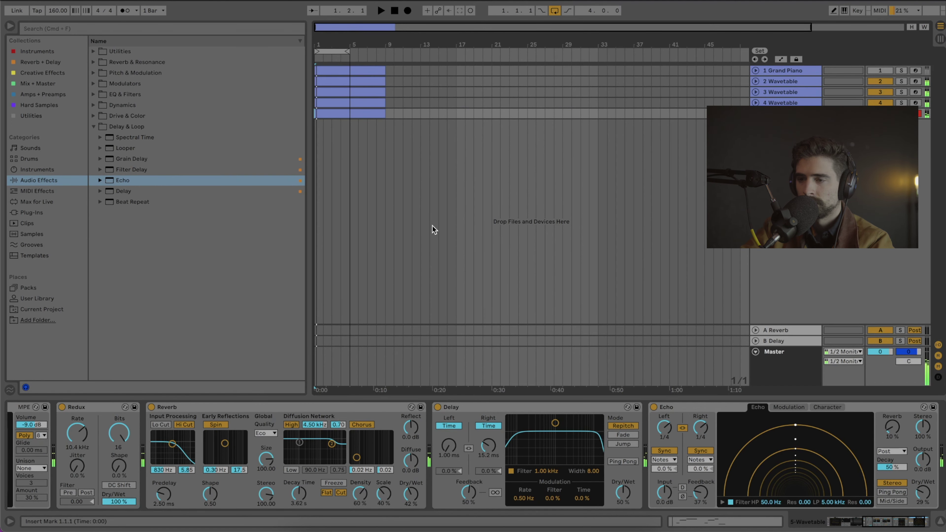
key(Tab)
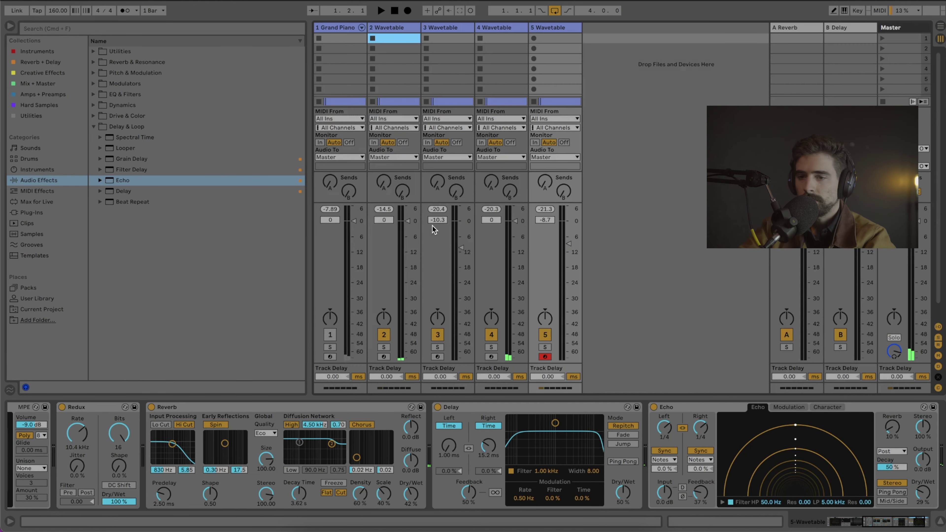
click(401, 29)
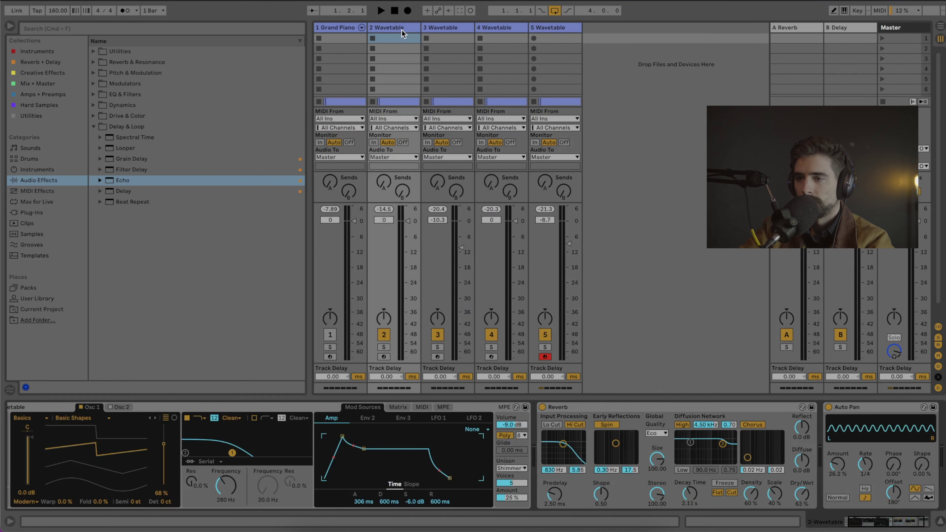
scroll(416, 481, right, 2)
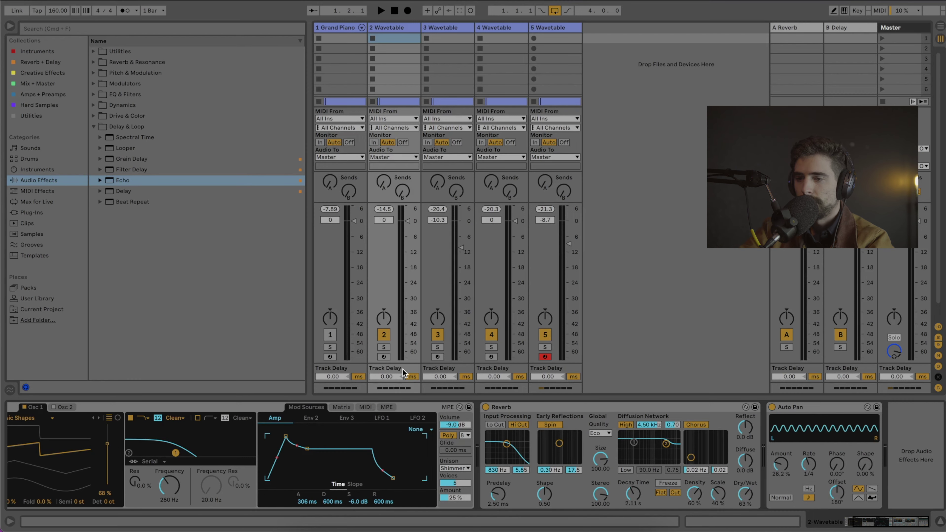
scroll(395, 456, left, 2)
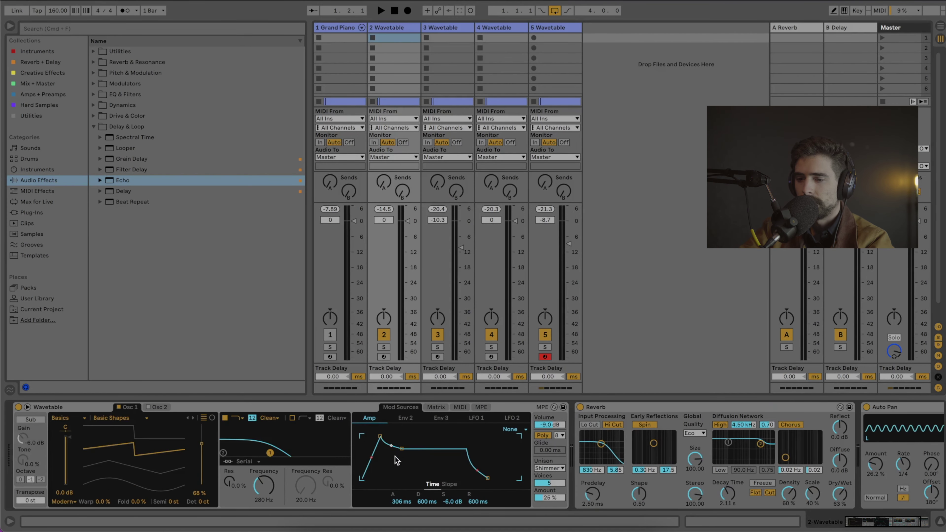